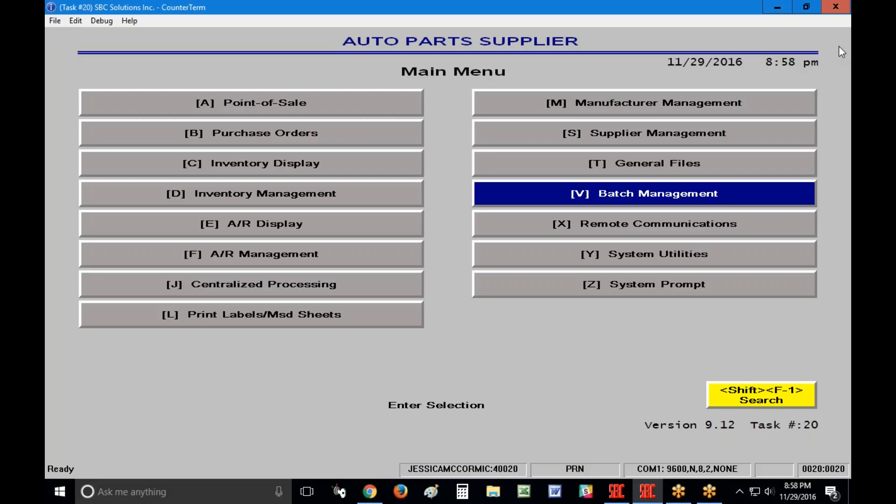
Navigate through System Utilities to the Data Import/Export Utilities menu.
{"action": "key", "text": "Down"}
{"action": "key", "text": "Down"}
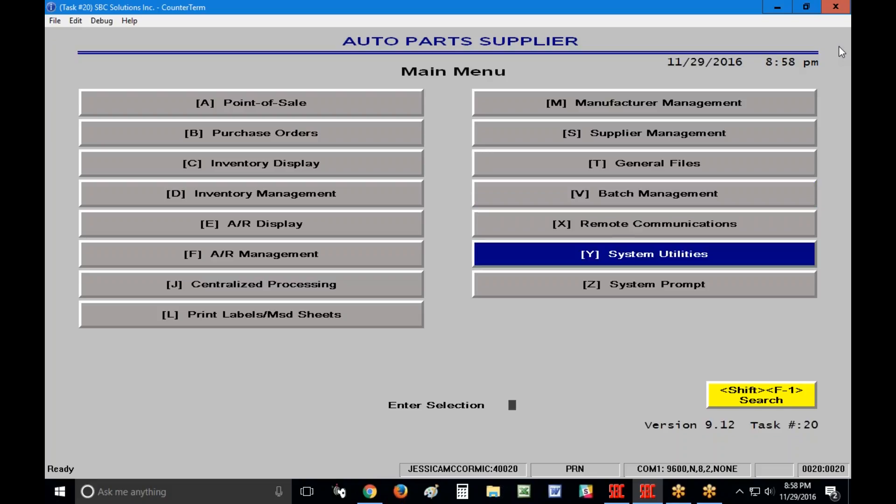
{"action": "key", "text": "Return"}
{"action": "key", "text": "Right"}
{"action": "key", "text": "Down"}
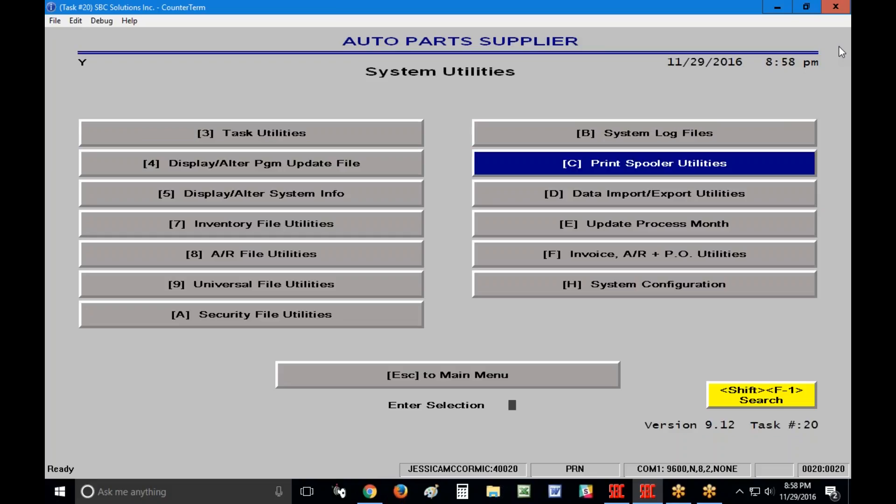
{"action": "key", "text": "Down"}
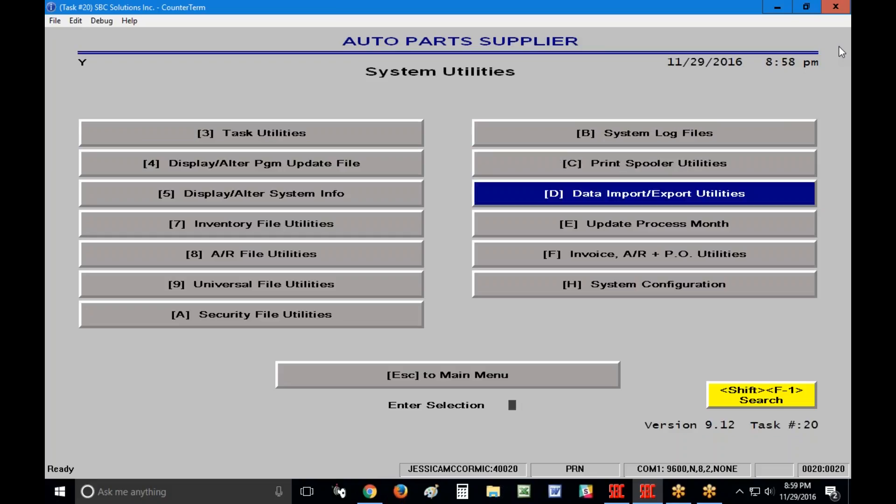
{"action": "key", "text": "Return"}
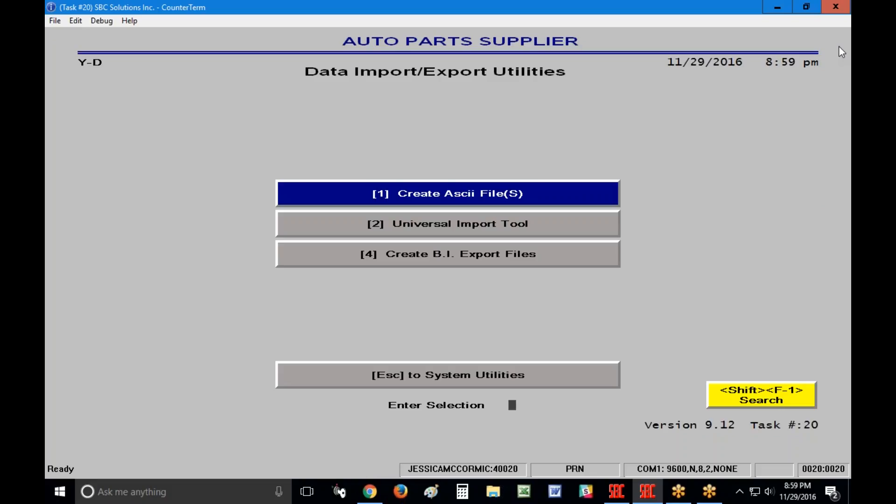
Choose Create Ascii File(S) and sign in with the clerk number.
{"action": "key", "text": "Return"}
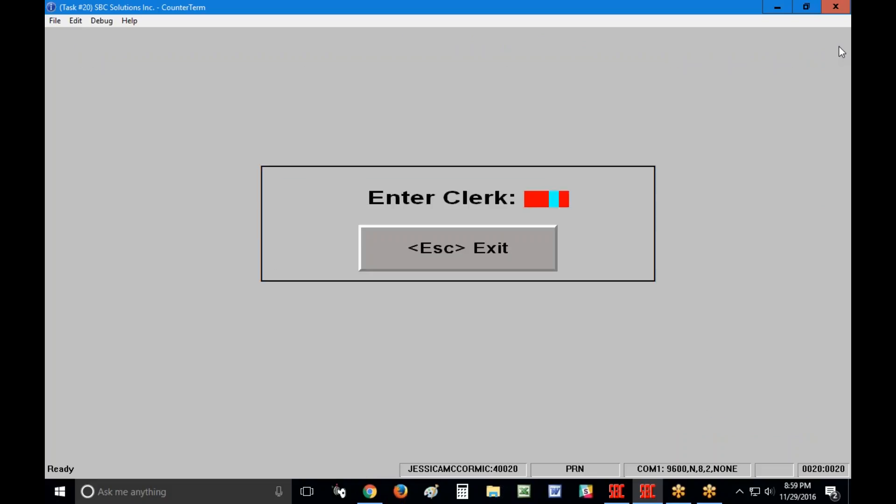
{"action": "key", "text": "Return"}
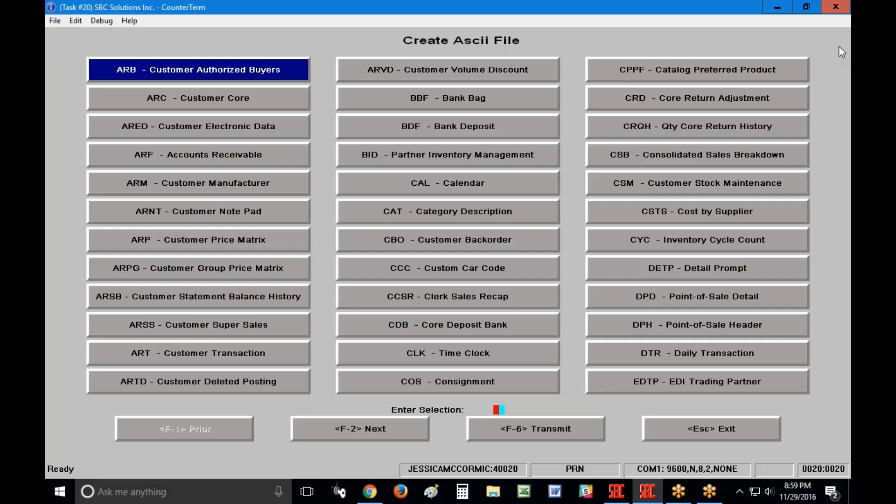
{"action": "key", "text": "F2"}
{"action": "key", "text": "F2"}
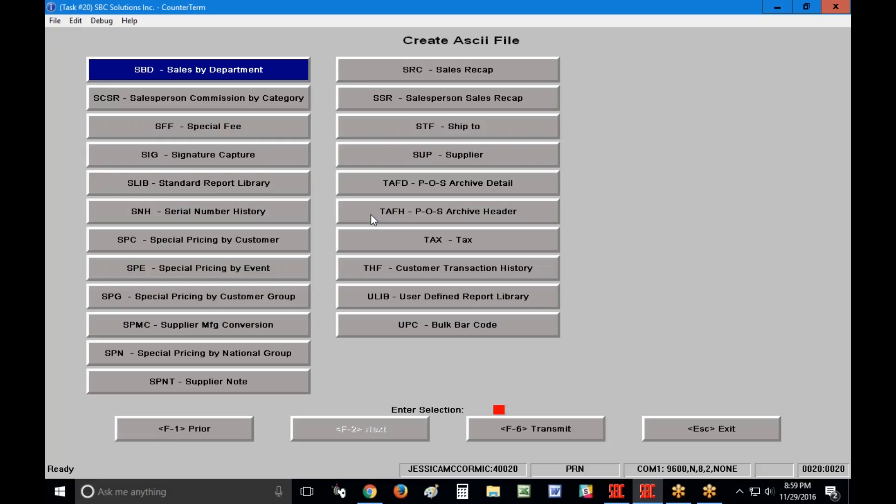
{"action": "key", "text": "F1"}
{"action": "key", "text": "F1"}
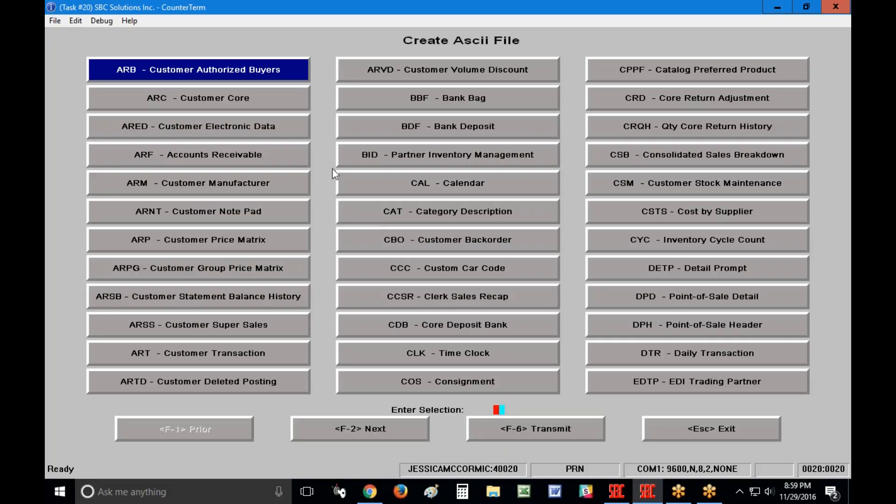
{"action": "left_click", "coordinate": [255, 161]}
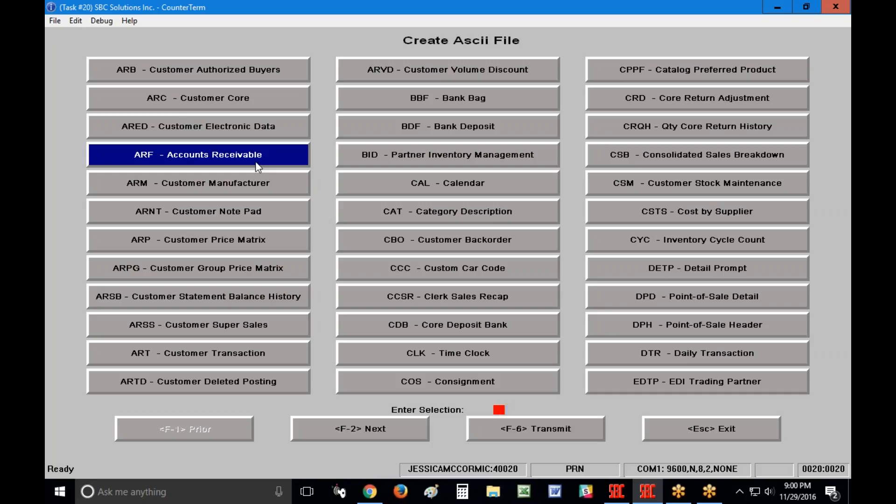
Start the ARF Accounts Receivable export with the Default Parameter job and open Report/Store Options.
{"action": "left_click", "coordinate": [256, 162]}
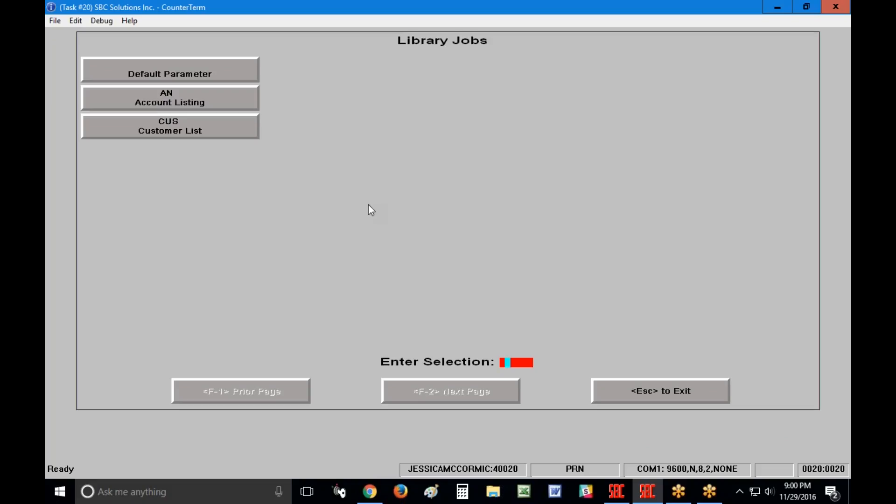
{"action": "key", "text": "Escape"}
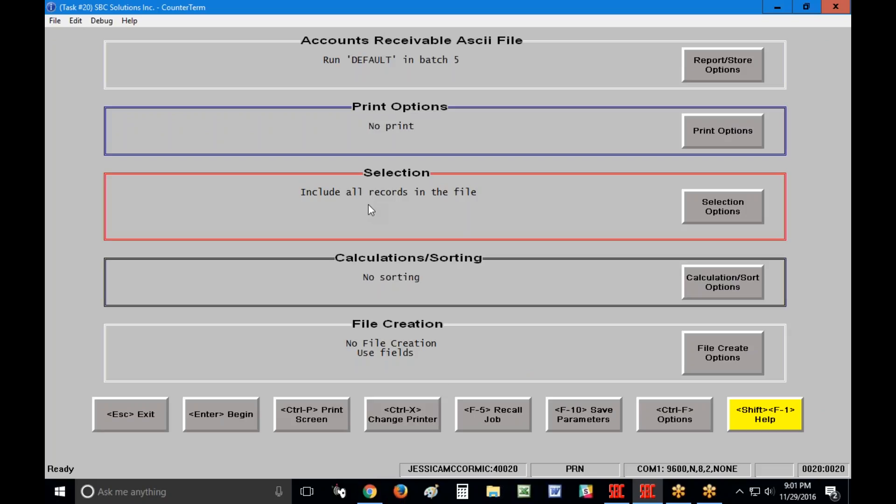
{"action": "left_click", "coordinate": [748, 72]}
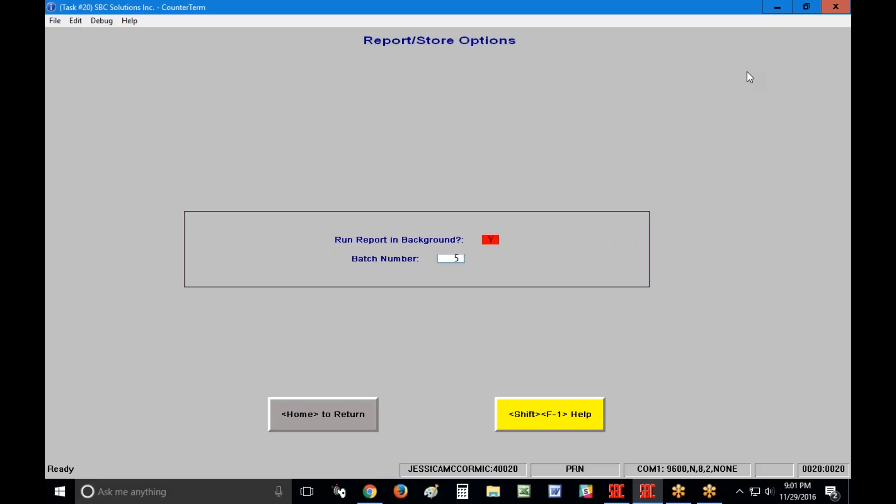
Set Run Report in Background to N, then return and open Print Options.
{"action": "type", "text": "N"}
{"action": "key", "text": "Return"}
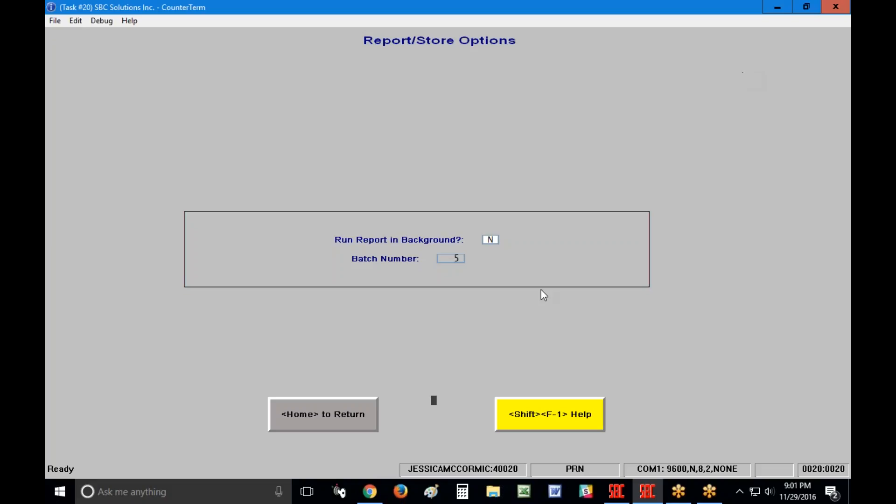
{"action": "left_click", "coordinate": [347, 404]}
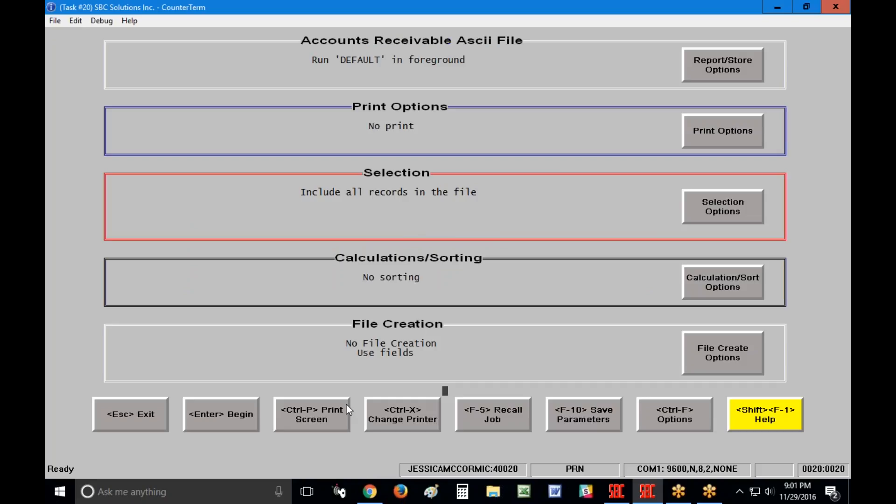
{"action": "left_click", "coordinate": [718, 144]}
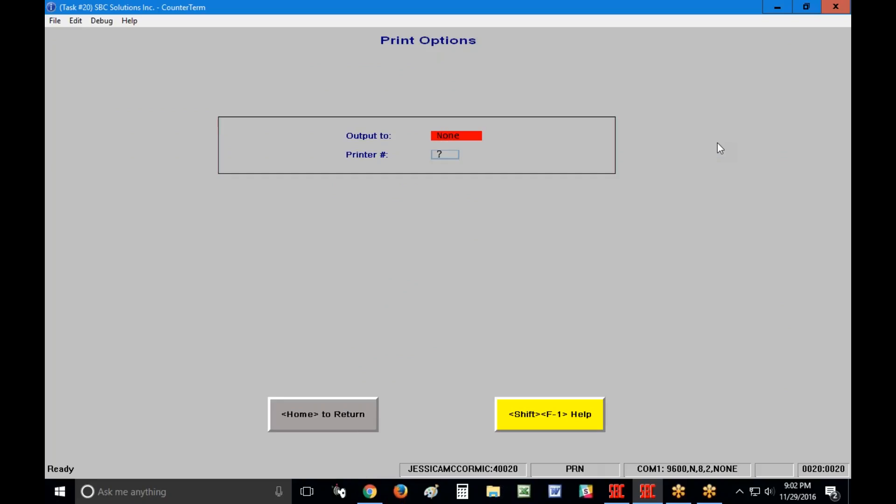
Leave print Output to at None, then return and open Selection Options.
{"action": "left_click", "coordinate": [463, 136]}
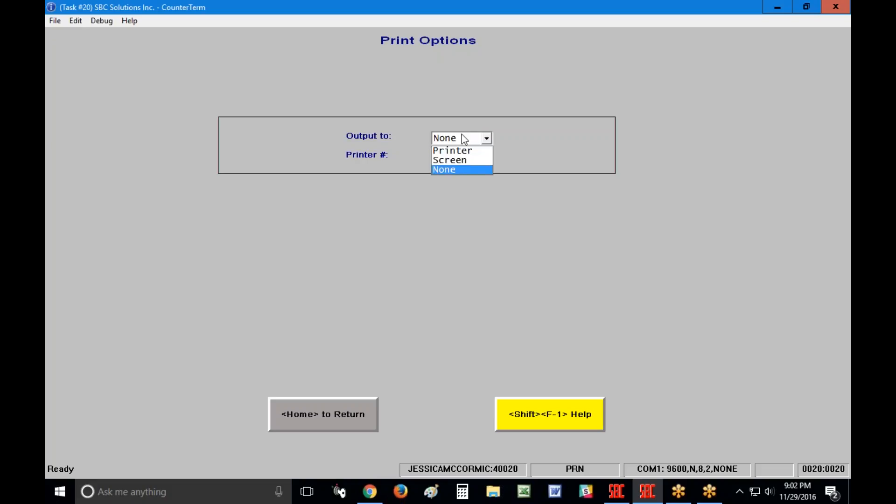
{"action": "left_click", "coordinate": [447, 170]}
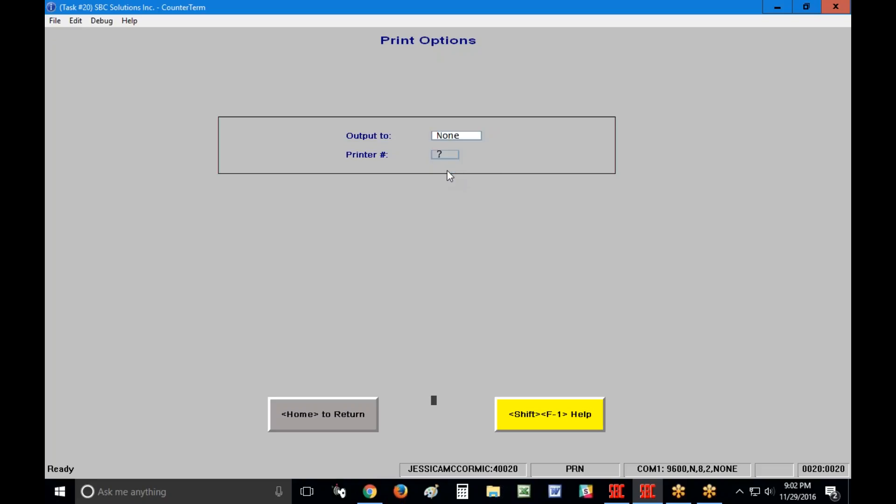
{"action": "left_click", "coordinate": [319, 419]}
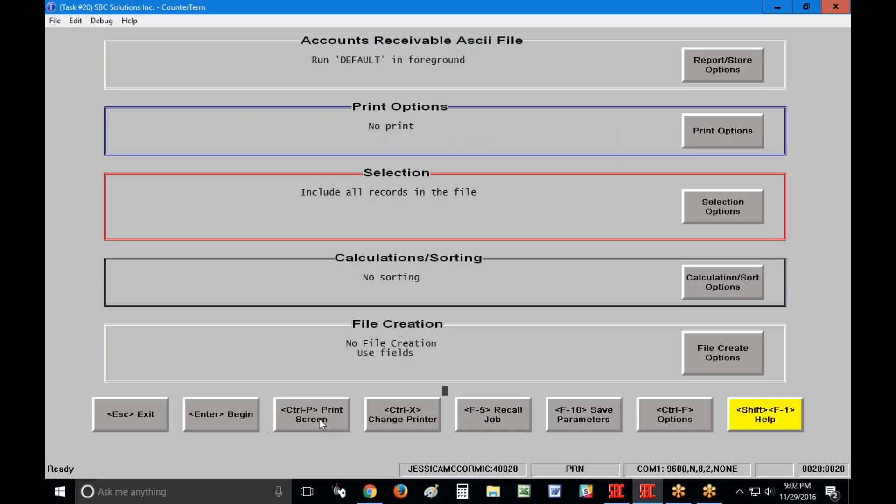
{"action": "left_click", "coordinate": [736, 219]}
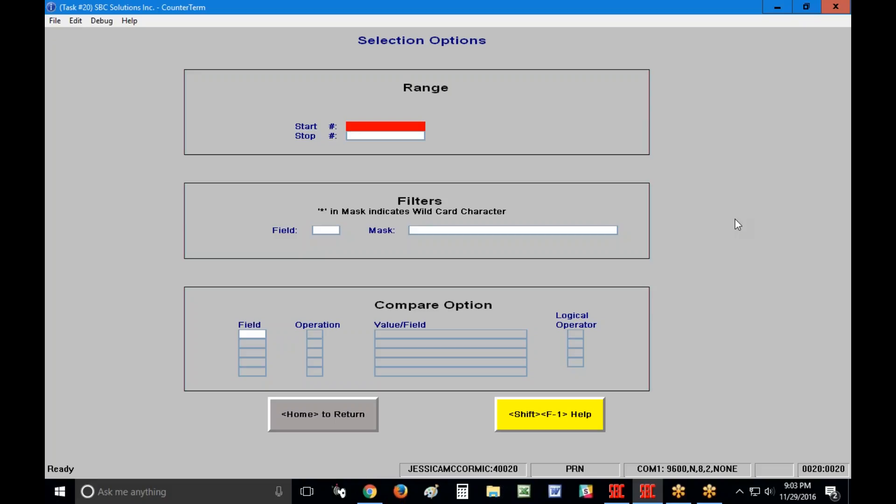
{"action": "left_click", "coordinate": [571, 416]}
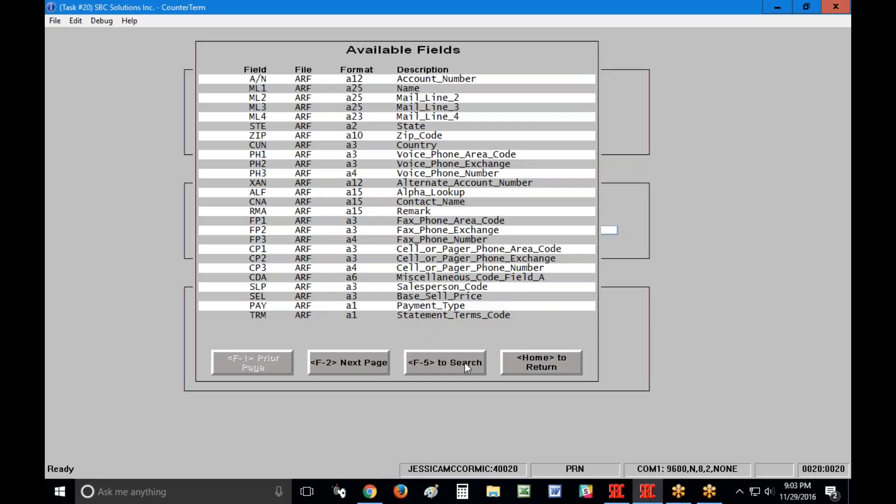
{"action": "left_click", "coordinate": [556, 371]}
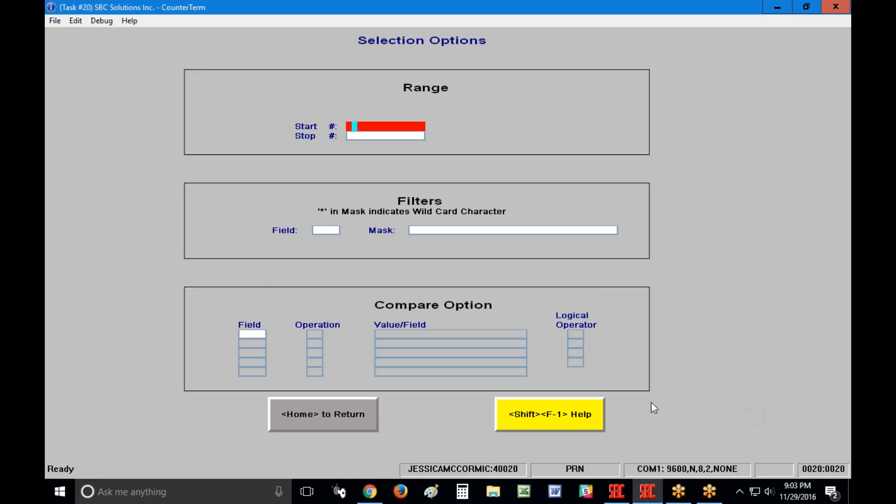
Keep default record selection and Calculation/Sort Options, returning to the export options summary.
{"action": "left_click", "coordinate": [346, 418]}
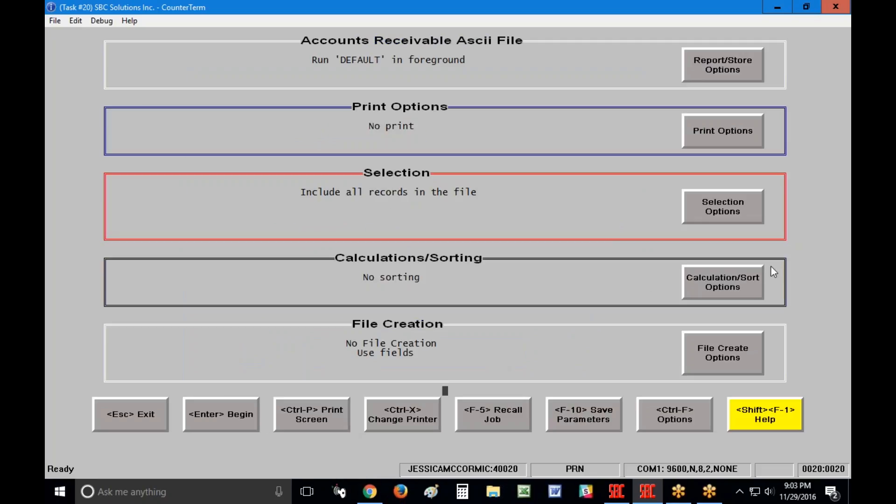
{"action": "left_click", "coordinate": [757, 286]}
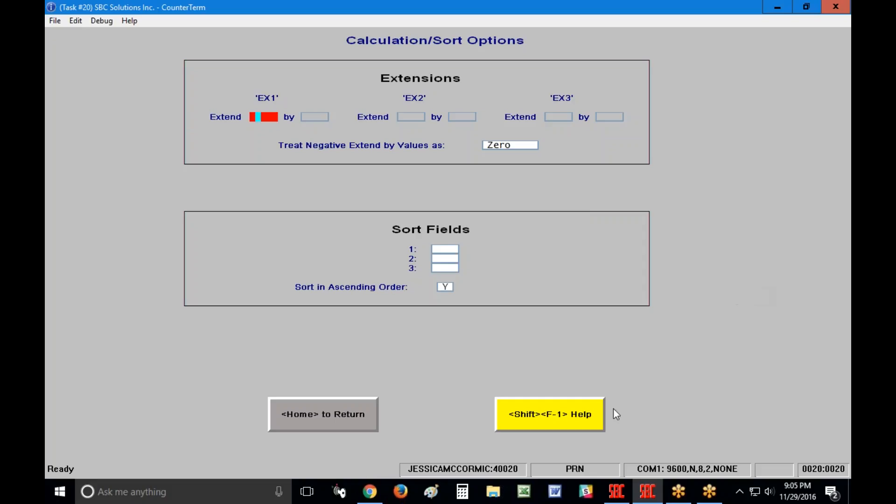
{"action": "left_click", "coordinate": [345, 414]}
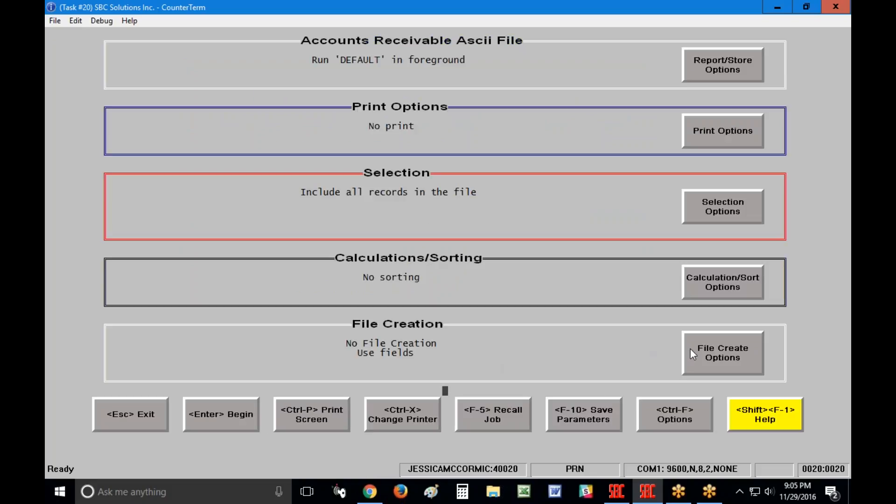
In File Create Options, set Drive to 5 and User Group to 2.
{"action": "left_click", "coordinate": [719, 369]}
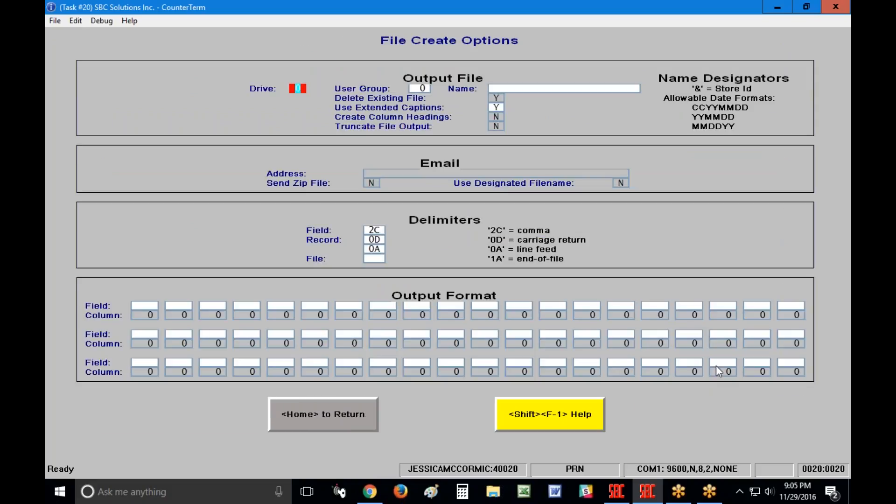
{"action": "type", "text": "5"}
{"action": "type", "text": "2"}
{"action": "key", "text": "Return"}
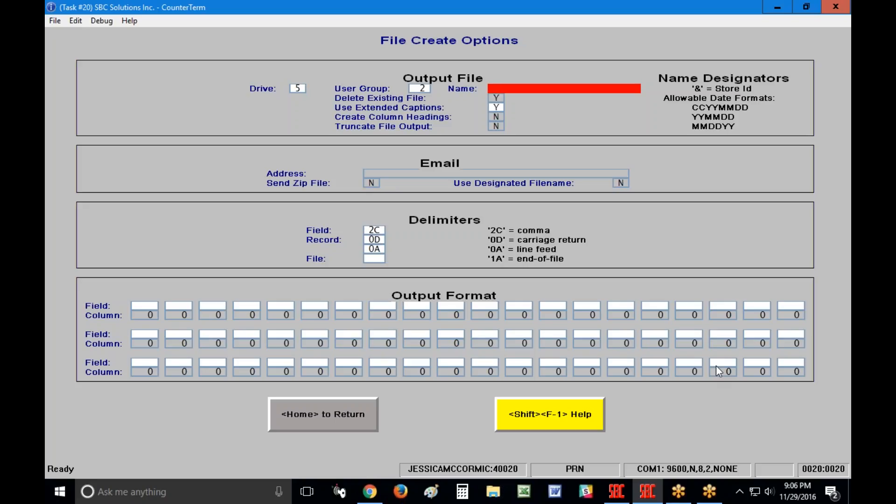
Name the file arlist.txt, keep Delete Existing File and extended captions, and enable column headings.
{"action": "type", "text": "arlist.txt"}
{"action": "key", "text": "Return"}
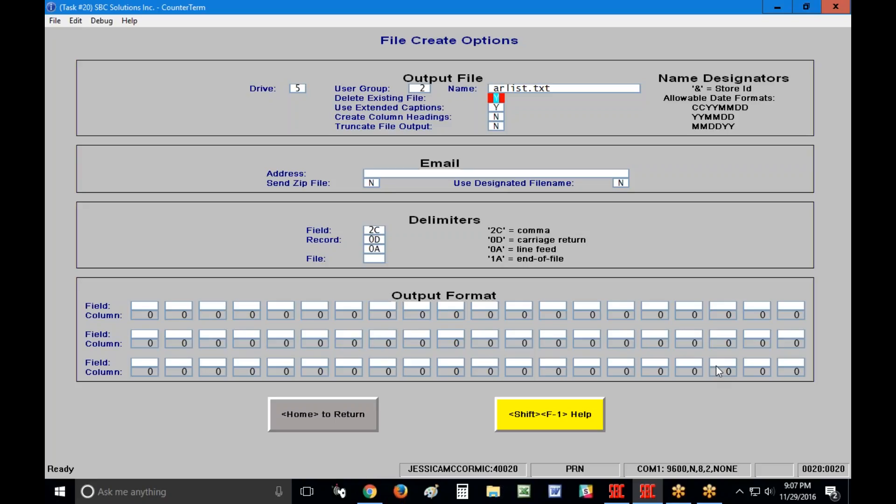
{"action": "key", "text": "Return"}
{"action": "key", "text": "Return"}
{"action": "type", "text": "Y"}
{"action": "key", "text": "Return"}
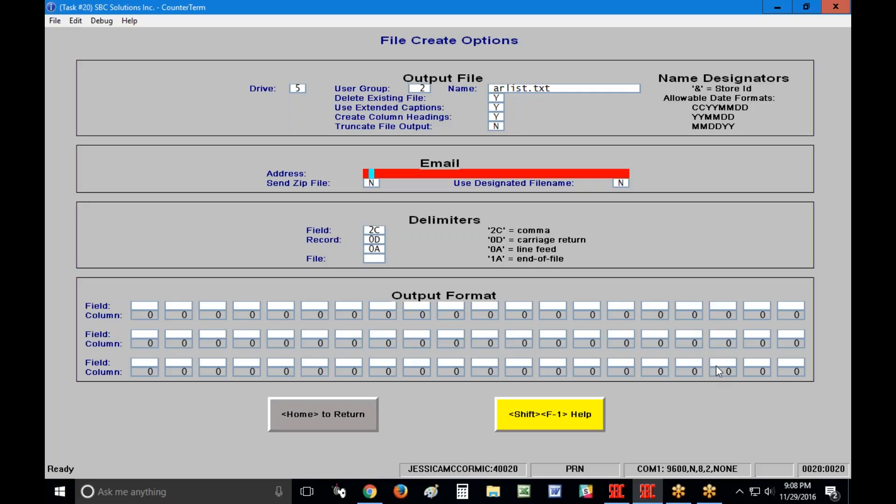
{"action": "key", "text": "Tab"}
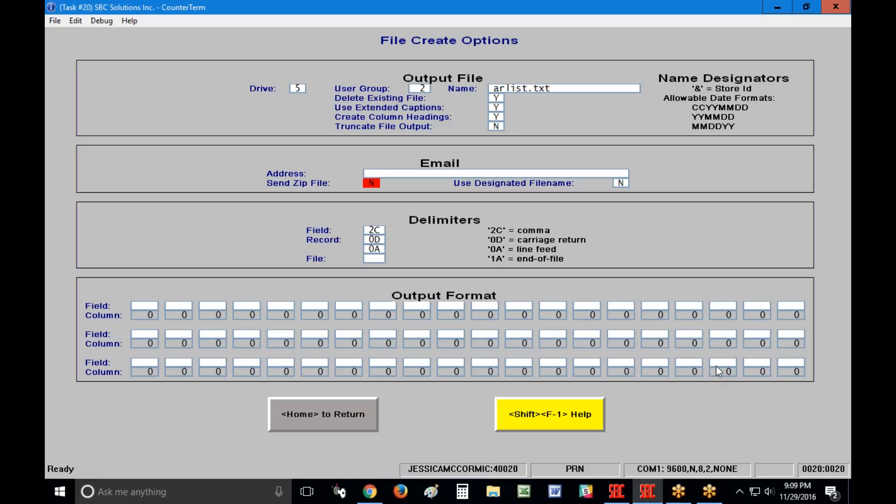
{"action": "key", "text": "Tab"}
{"action": "key", "text": "Return"}
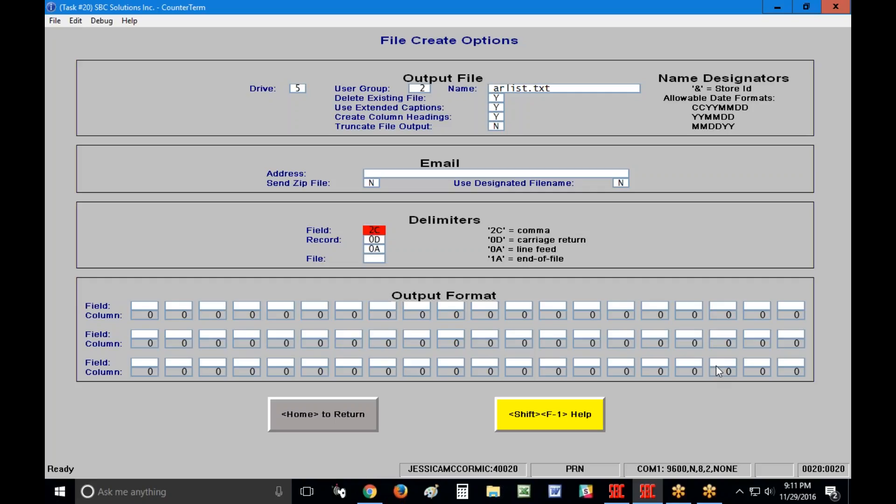
Change the field delimiter to 09, keeping record delimiters 0D and 0A.
{"action": "type", "text": "09"}
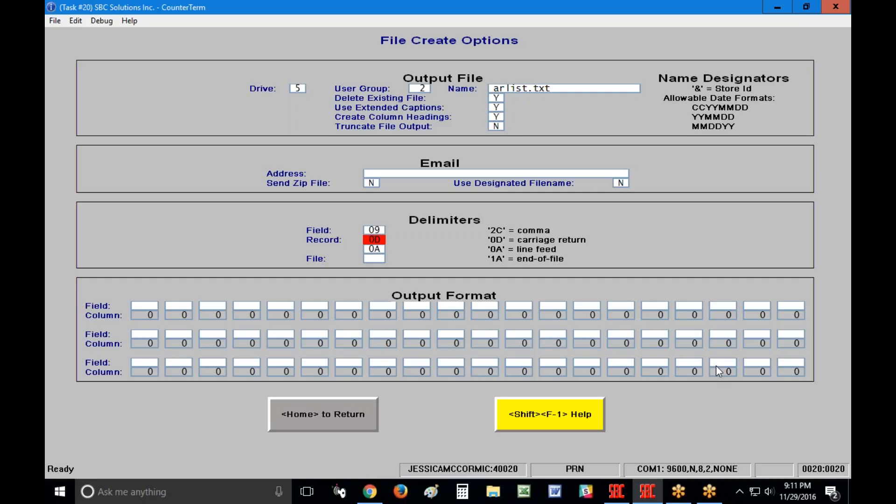
{"action": "key", "text": "Return"}
{"action": "key", "text": "Return"}
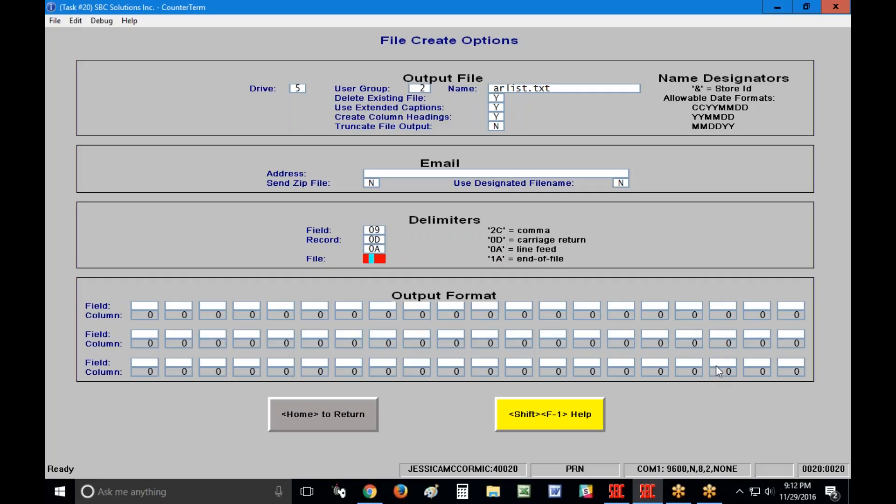
Enter 1A as the file delimiter.
{"action": "type", "text": "1A"}
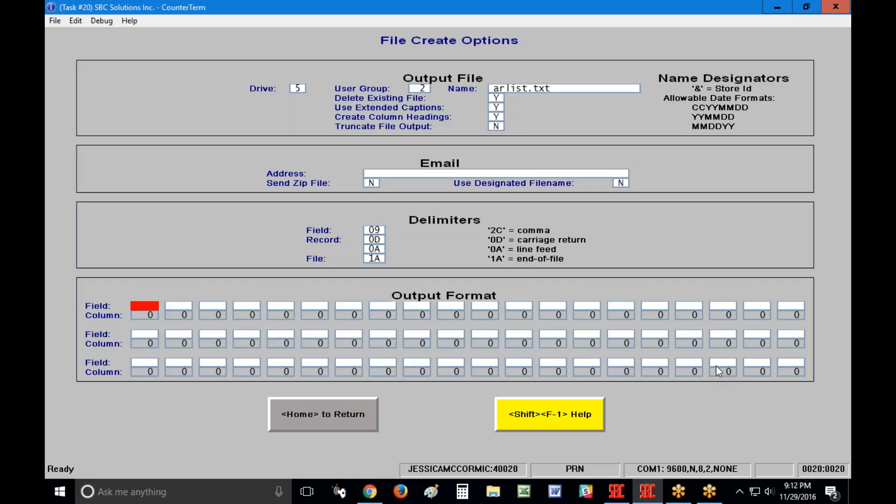
Fill the Output Format fields with A/N, ML1–ML4, STE, ZIP, then repeated PH1 entries.
{"action": "type", "text": "A/N"}
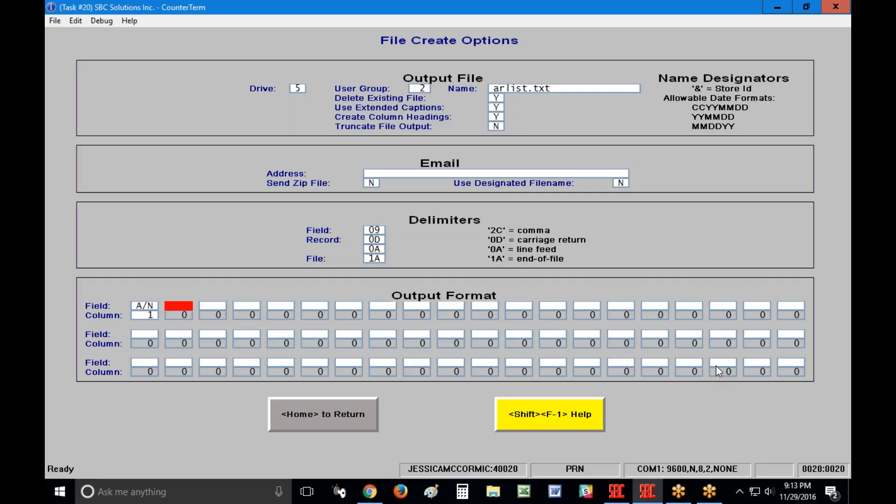
{"action": "type", "text": "ML1"}
{"action": "key", "text": "Tab"}
{"action": "type", "text": "ML2"}
{"action": "key", "text": "Tab"}
{"action": "type", "text": "M"}
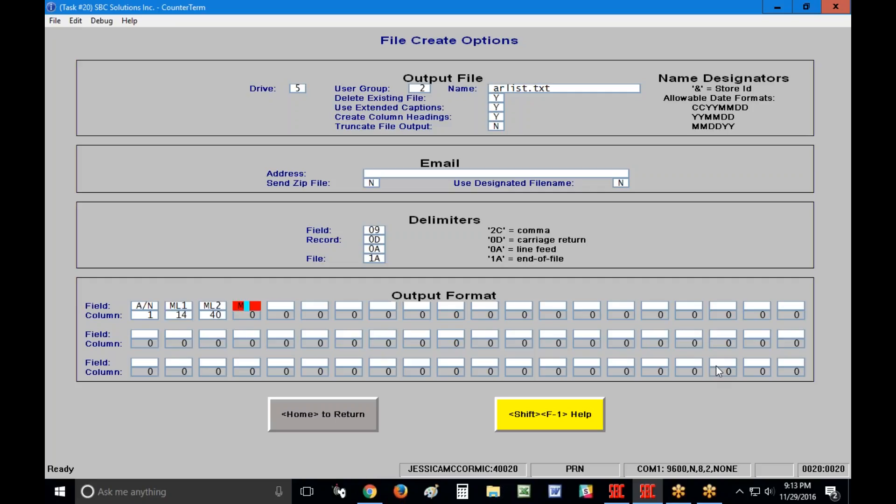
{"action": "type", "text": "L3"}
{"action": "key", "text": "Tab"}
{"action": "type", "text": "ML4"}
{"action": "key", "text": "Tab"}
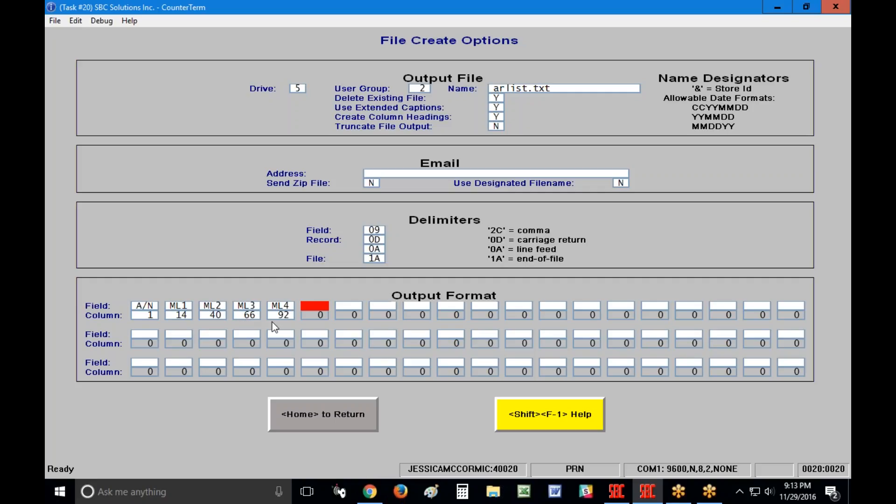
{"action": "type", "text": "STE"}
{"action": "type", "text": "ZIP"}
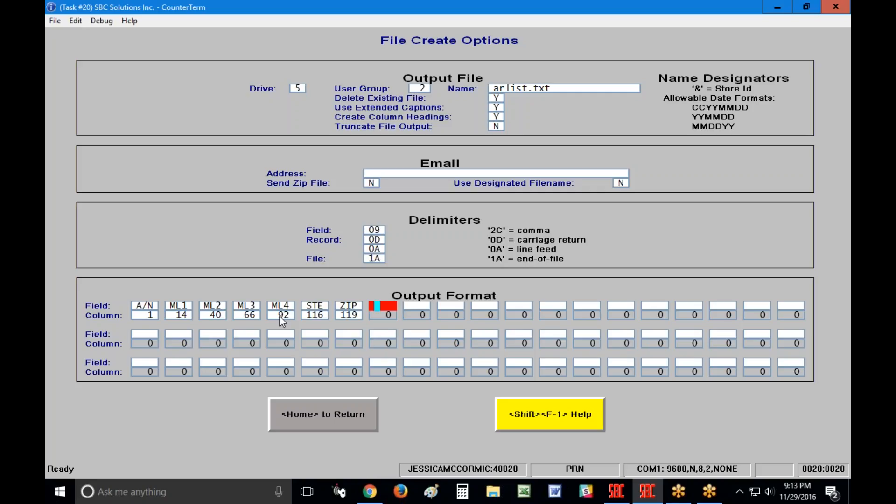
{"action": "type", "text": "PH1PH1PH1PH1PH1PH1PH1PH1PH1PH1PH1PH1PH1PH1PH1PH1"}
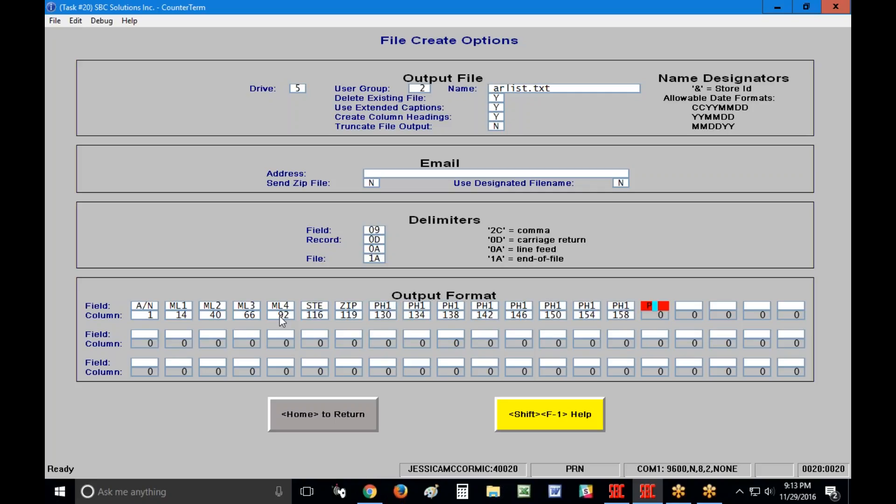
{"action": "type", "text": "PH1"}
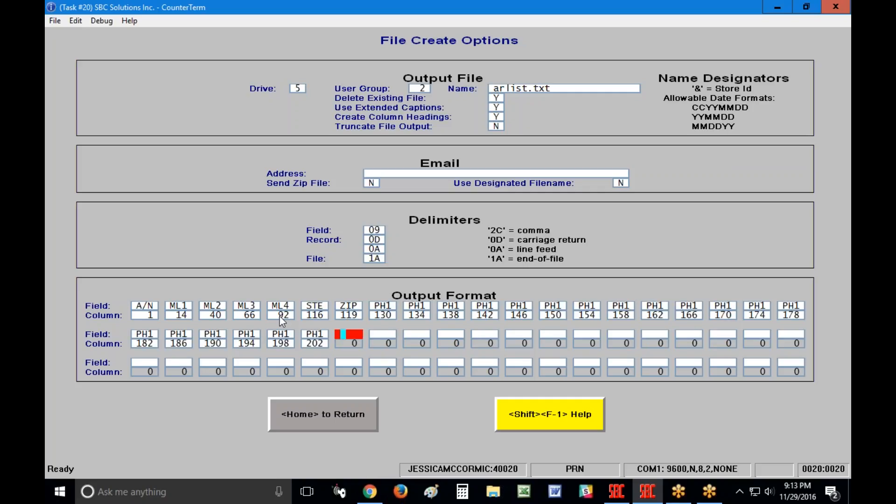
{"action": "type", "text": "PH1PH1PH1PH1PH1PH1PH1PH1PH1PH1PH1PH1PH1PH1PH1"}
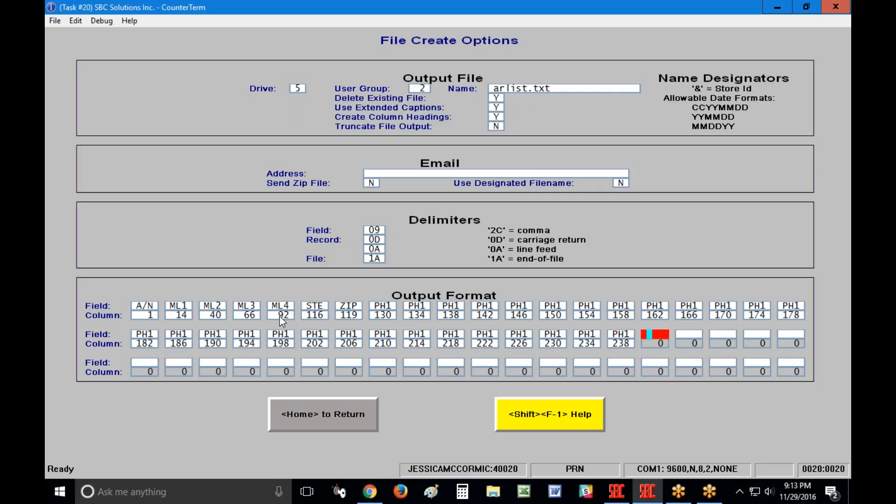
{"action": "type", "text": "PH1PH1PH1PH1PH1PH1PH1PH1PH"}
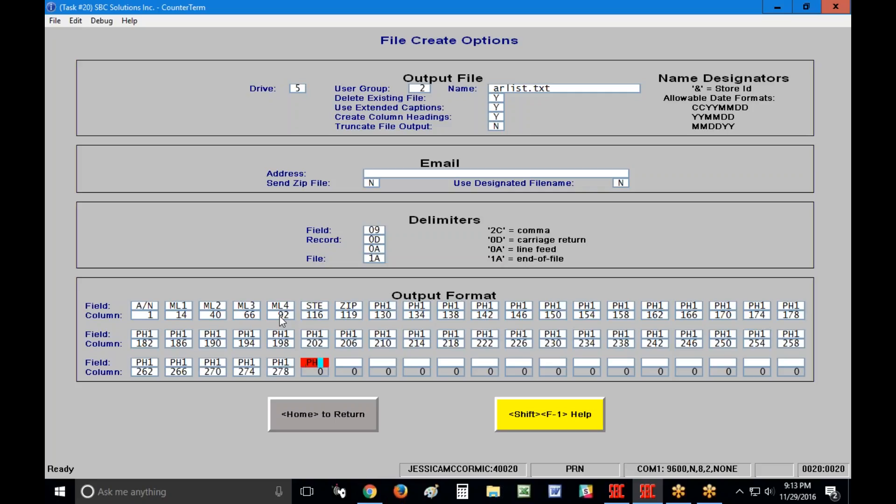
{"action": "type", "text": "1PH1PH1PH1PH1PH1PH1"}
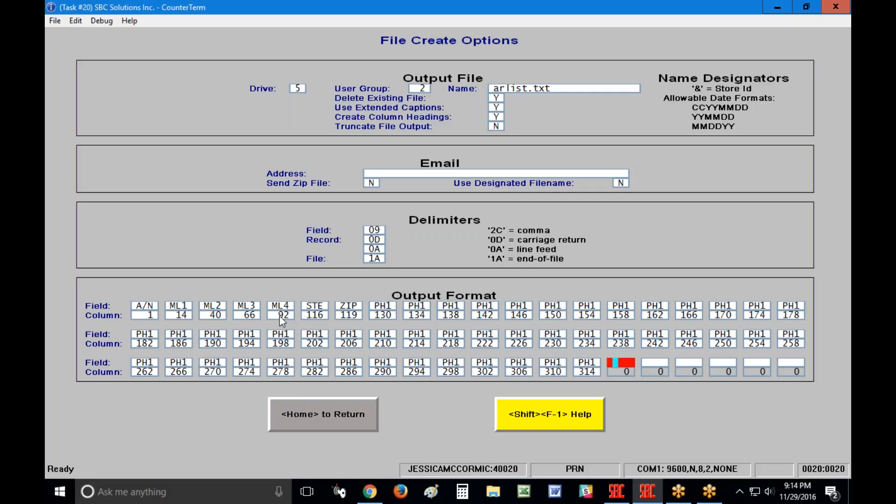
Step back through the Output Format fields to the extra PH1 entries after ZIP.
{"action": "key", "text": "Up"}
{"action": "key", "text": "Up"}
{"action": "key", "text": "Up"}
{"action": "key", "text": "Up"}
{"action": "key", "text": "Up"}
{"action": "key", "text": "Up"}
{"action": "key", "text": "Up"}
{"action": "key", "text": "Up"}
{"action": "key", "text": "Up"}
{"action": "key", "text": "Up"}
{"action": "key", "text": "Up"}
{"action": "key", "text": "Up"}
{"action": "key", "text": "Up"}
{"action": "key", "text": "Up"}
{"action": "key", "text": "Up"}
{"action": "key", "text": "Up"}
{"action": "key", "text": "Up"}
{"action": "key", "text": "Up"}
{"action": "key", "text": "Up"}
{"action": "key", "text": "Up"}
{"action": "key", "text": "Up"}
{"action": "key", "text": "Up"}
{"action": "key", "text": "Up"}
{"action": "key", "text": "Up"}
{"action": "key", "text": "Up"}
{"action": "key", "text": "Up"}
{"action": "key", "text": "Up"}
{"action": "key", "text": "Up"}
{"action": "key", "text": "Up"}
{"action": "key", "text": "Up"}
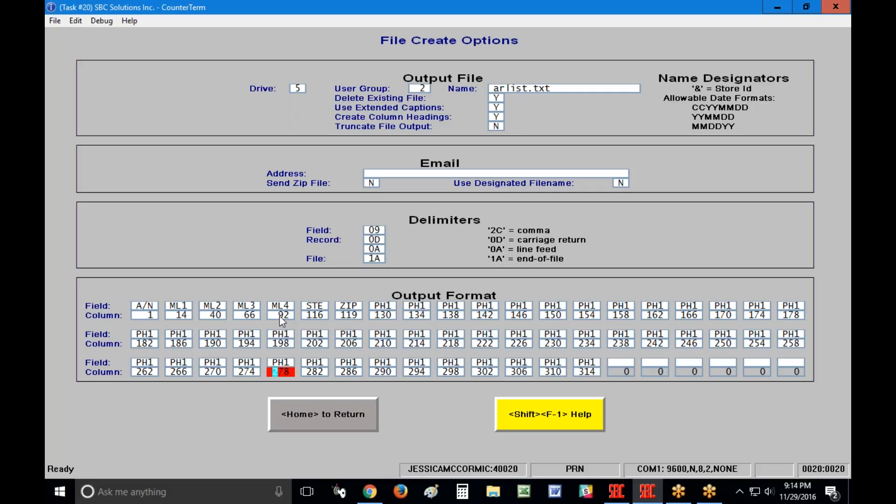
{"action": "key", "text": "Up"}
{"action": "key", "text": "Up"}
{"action": "key", "text": "Up"}
{"action": "key", "text": "Up"}
{"action": "key", "text": "Up"}
{"action": "key", "text": "Up"}
{"action": "key", "text": "Up"}
{"action": "key", "text": "Up"}
{"action": "key", "text": "Up"}
{"action": "key", "text": "Up"}
{"action": "key", "text": "Up"}
{"action": "key", "text": "Up"}
{"action": "key", "text": "Up"}
{"action": "key", "text": "Up"}
{"action": "key", "text": "Up"}
{"action": "key", "text": "Up"}
{"action": "key", "text": "Up"}
{"action": "key", "text": "Up"}
{"action": "key", "text": "Up"}
{"action": "key", "text": "Up"}
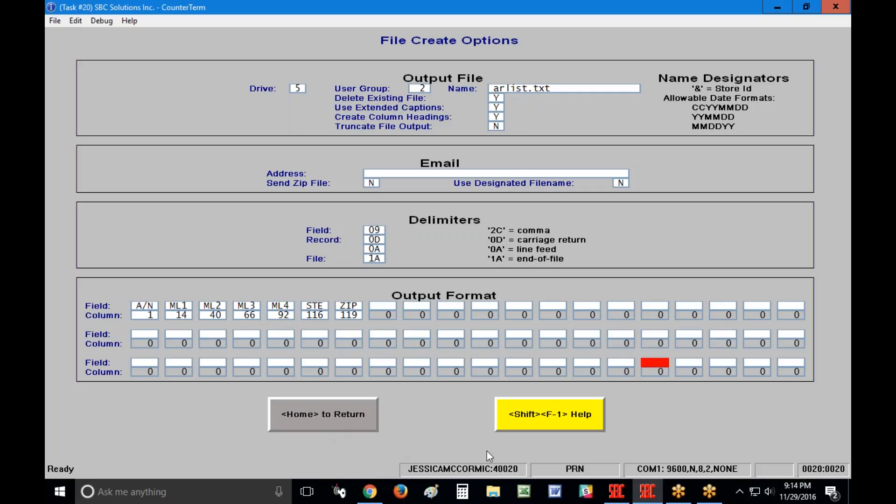
Check the Available Fields list, then return to the arlist.txt export summary.
{"action": "left_click", "coordinate": [535, 417]}
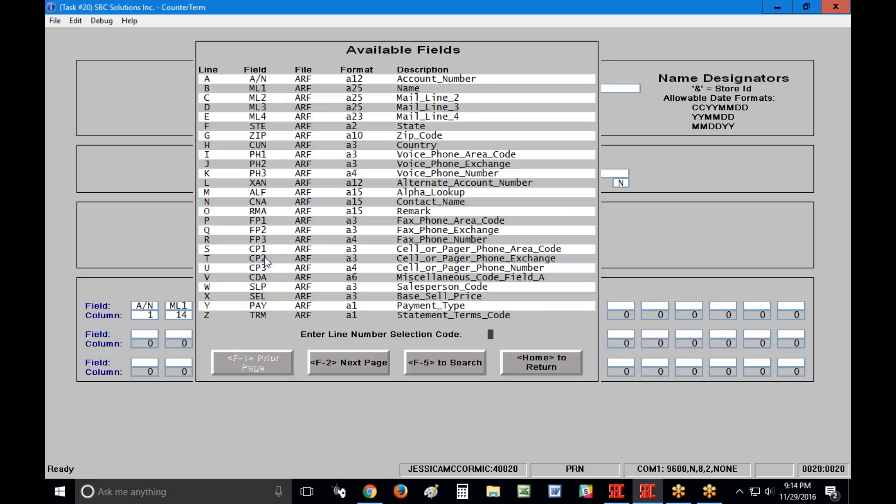
{"action": "left_click", "coordinate": [543, 367]}
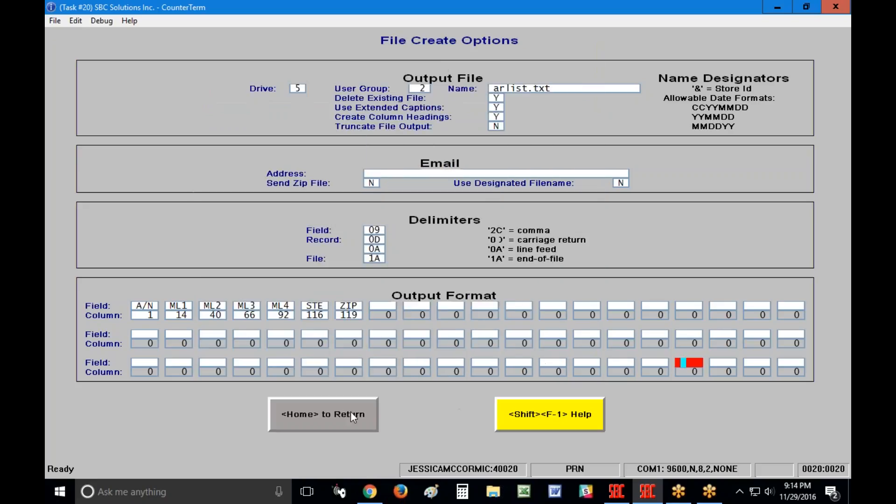
{"action": "left_click", "coordinate": [338, 412]}
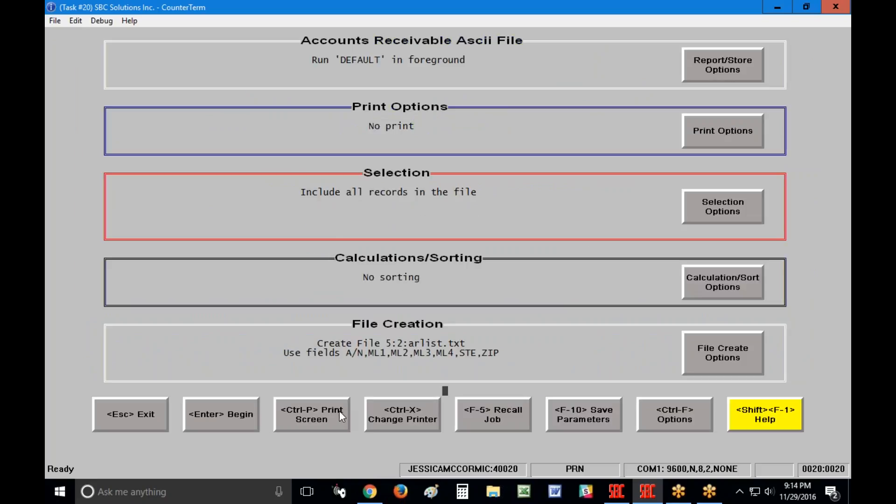
Save the export parameters in library AR titled 'AR Listing Holiday' with security level 0.
{"action": "left_click", "coordinate": [598, 422]}
{"action": "type", "text": "ARL"}
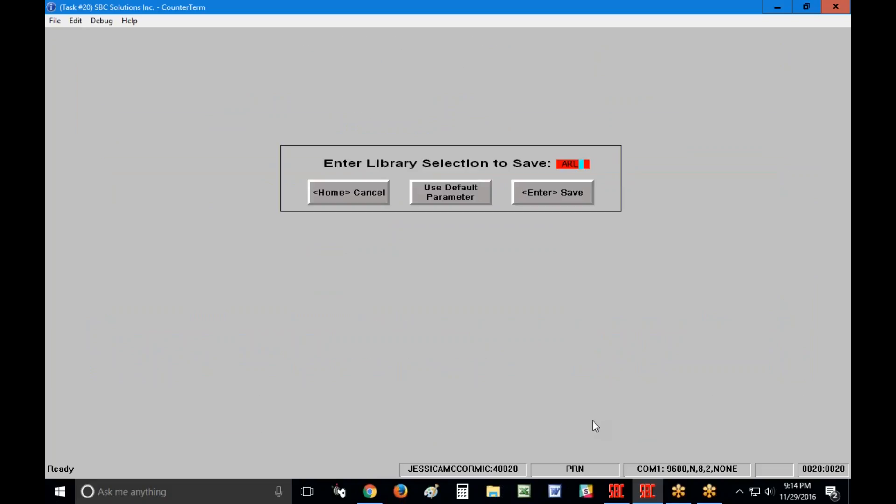
{"action": "key", "text": "Return"}
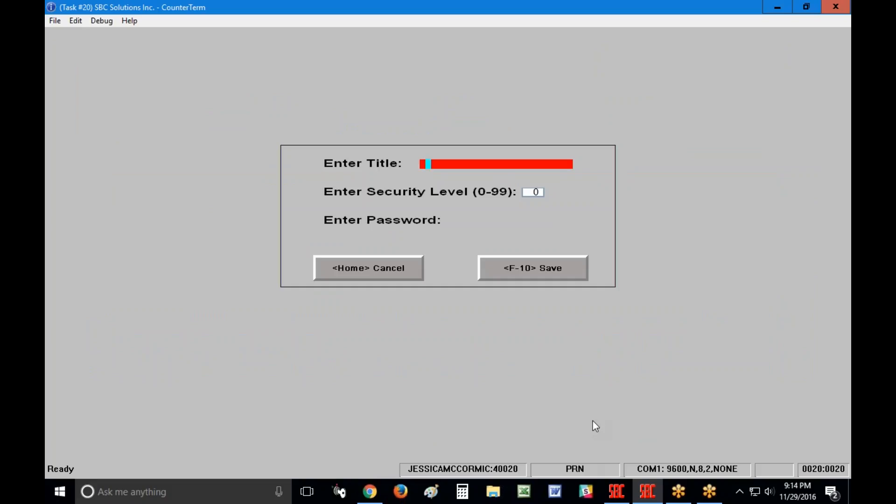
{"action": "type", "text": "AR Listing Holiday"}
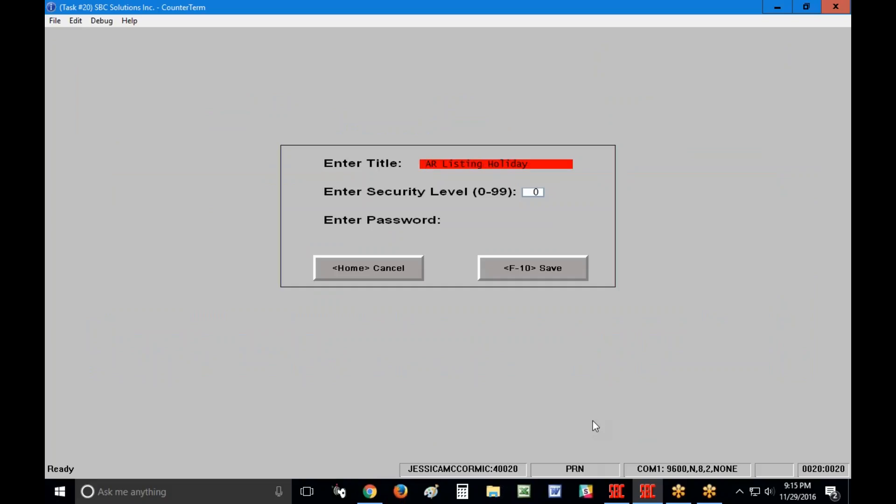
{"action": "key", "text": "Return"}
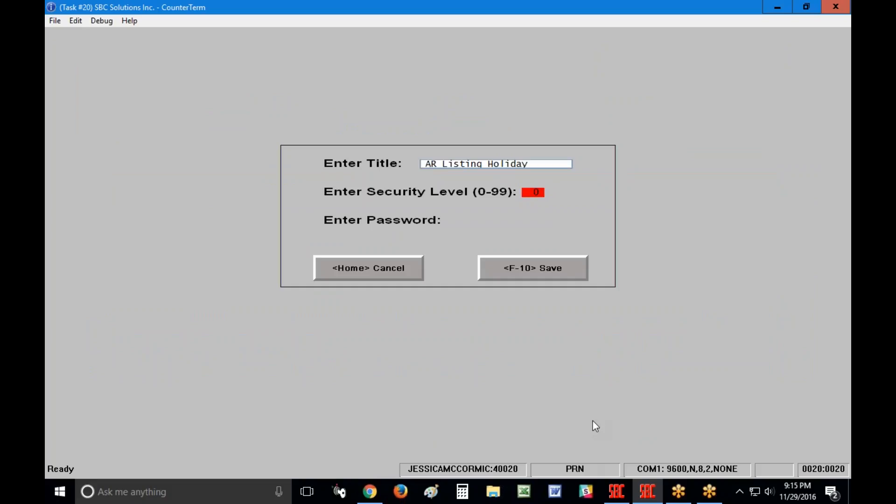
{"action": "key", "text": "Return"}
{"action": "key", "text": "Return"}
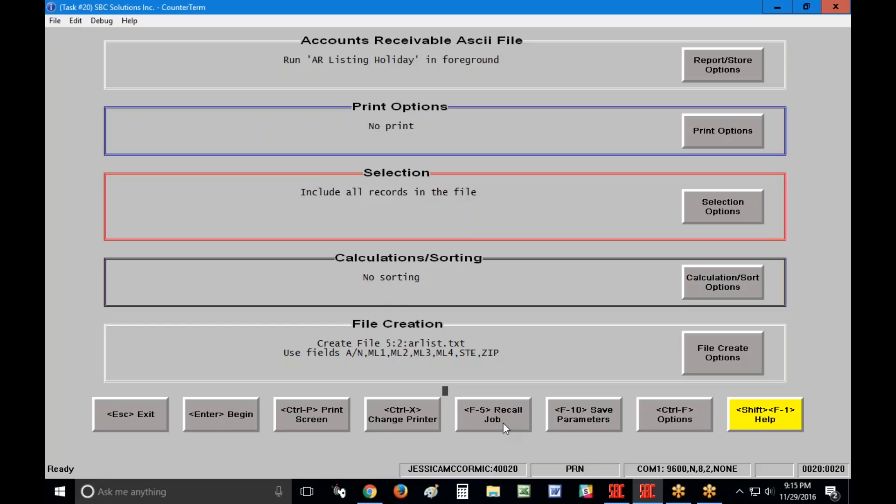
Set file options: extended captions Yes, column headings Yes, truncate file output No.
{"action": "left_click", "coordinate": [699, 417]}
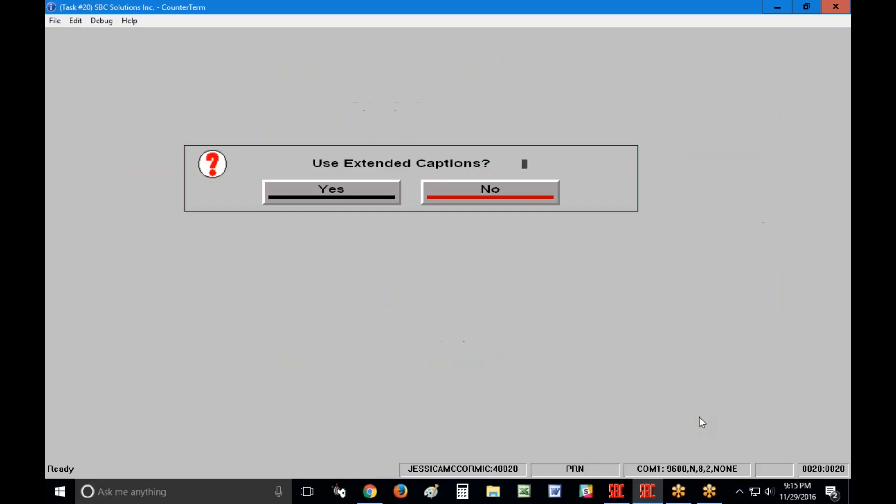
{"action": "left_click", "coordinate": [378, 191]}
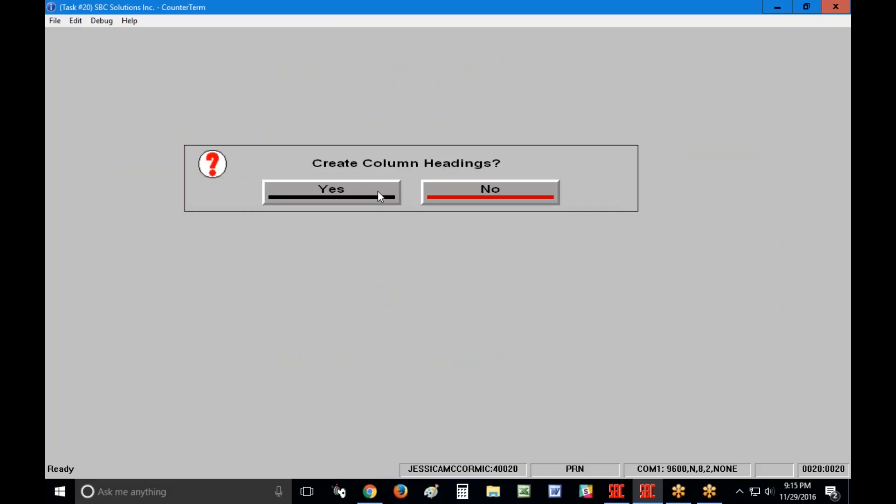
{"action": "left_click", "coordinate": [377, 192]}
{"action": "left_click", "coordinate": [503, 189]}
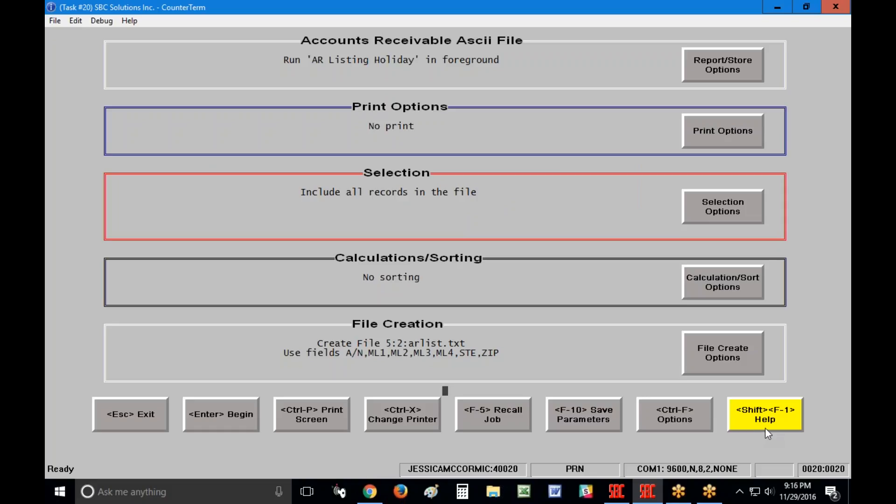
Build the AR export file and refocus the CounterTerm window.
{"action": "key", "text": "Return"}
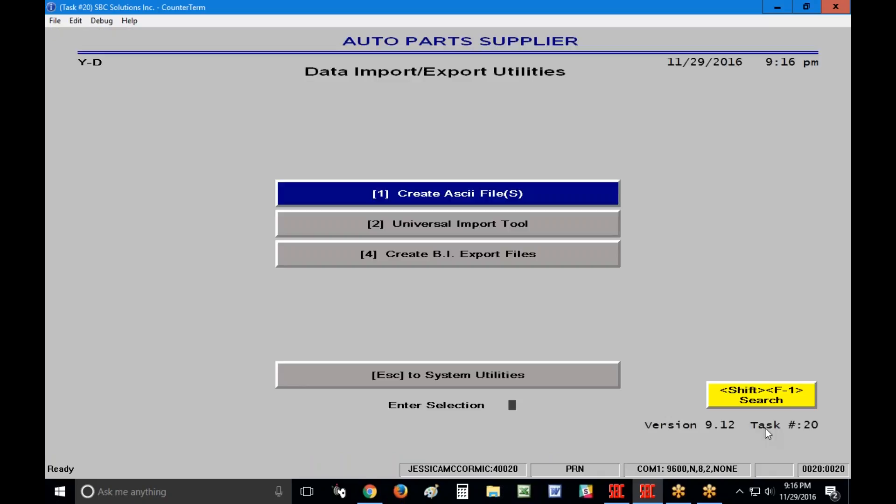
{"action": "left_click", "coordinate": [833, 343]}
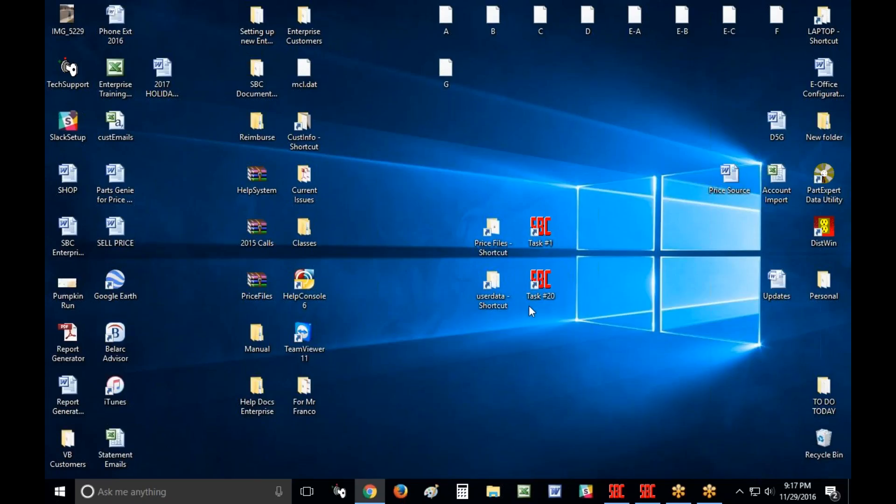
Open the userdata folder from the desktop and jump to ARLIST by typing 'arl'.
{"action": "double_click", "coordinate": [502, 303]}
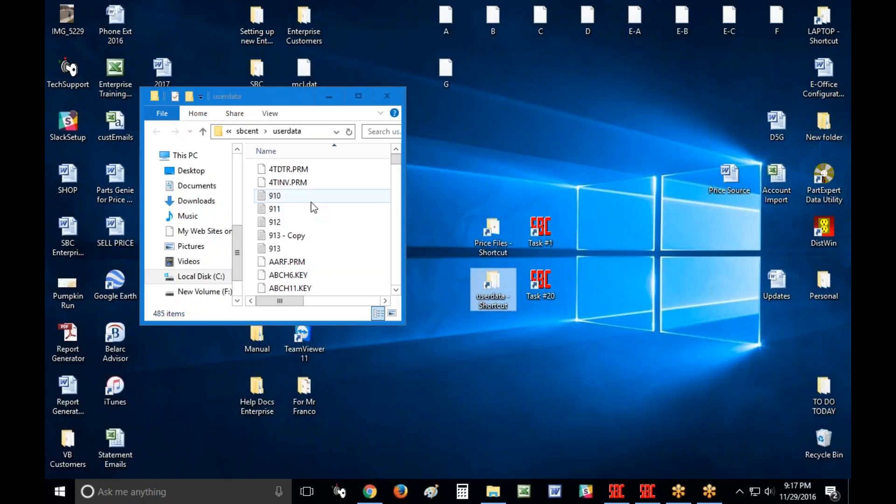
{"action": "key", "text": "a"}
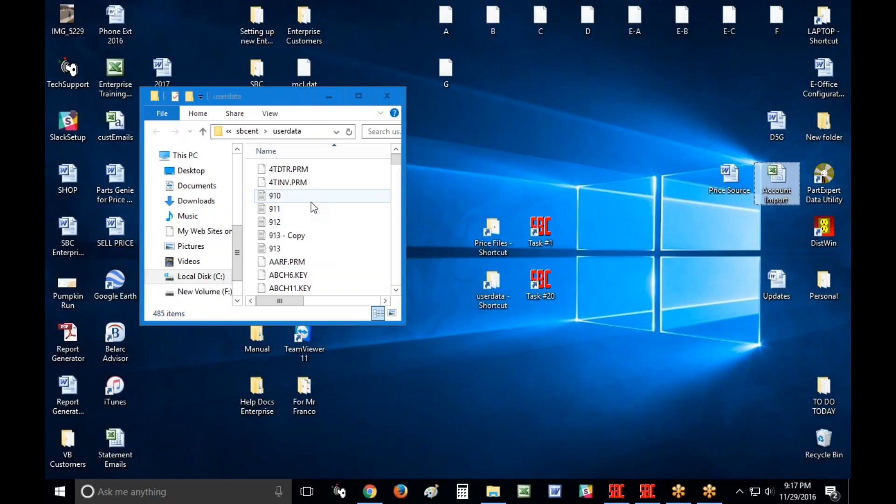
{"action": "left_click", "coordinate": [323, 185]}
{"action": "type", "text": "ar"}
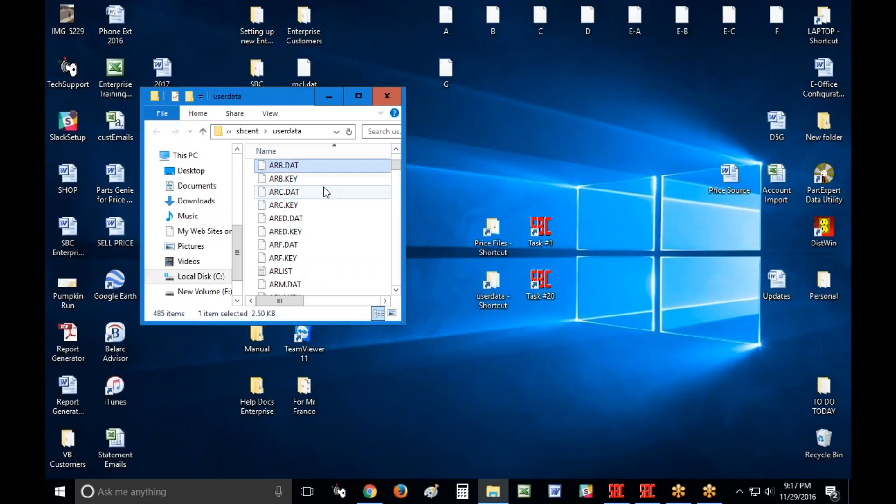
{"action": "type", "text": "l"}
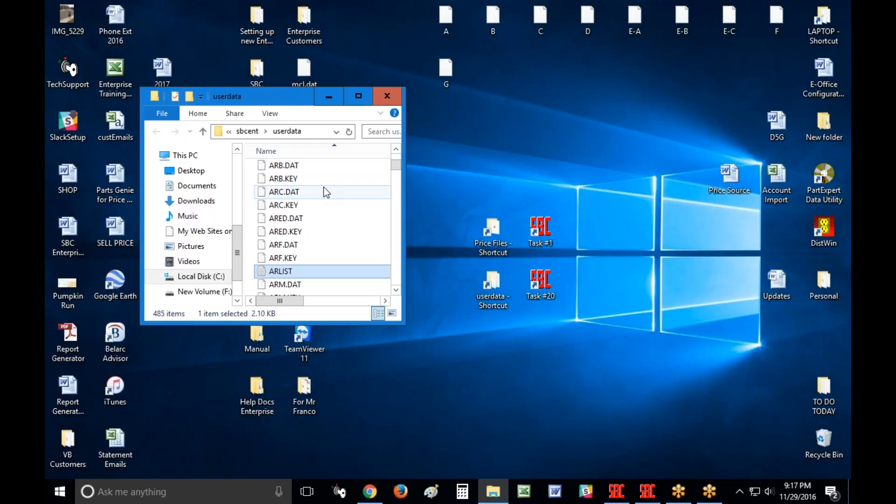
Open the ARLIST file with Notepad from its context menu.
{"action": "right_click", "coordinate": [290, 272]}
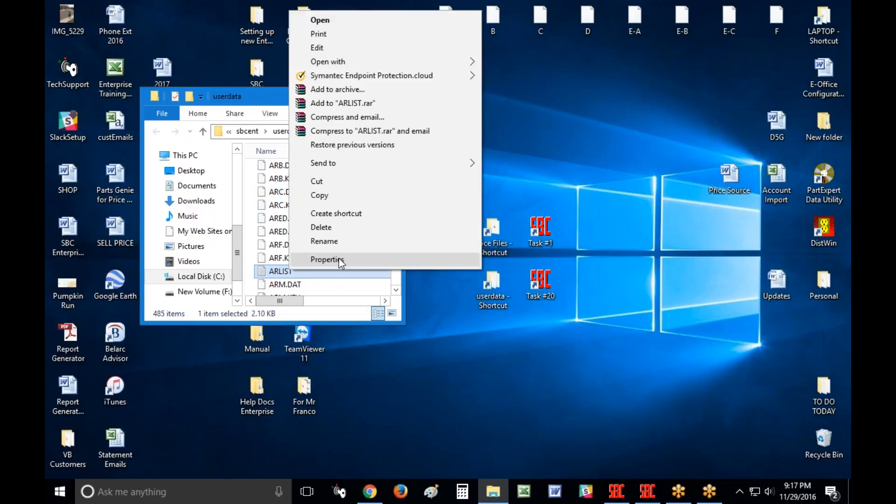
{"action": "mouse_move", "coordinate": [365, 65]}
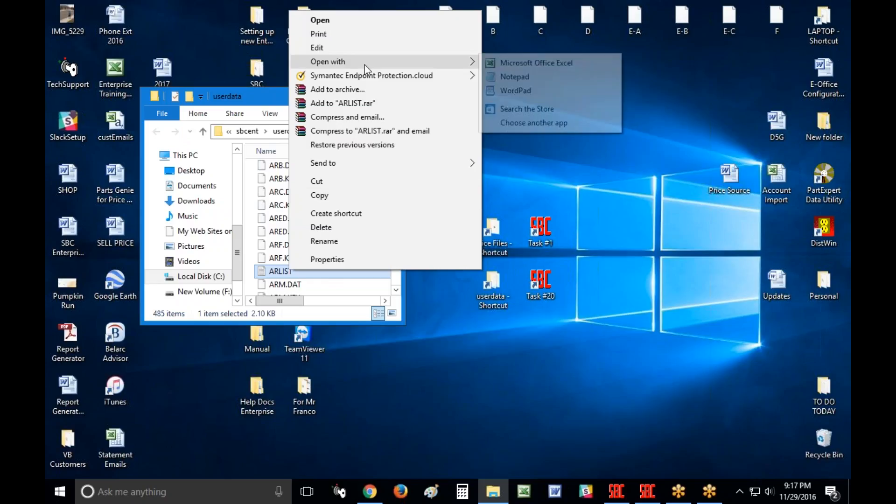
{"action": "left_click", "coordinate": [524, 77]}
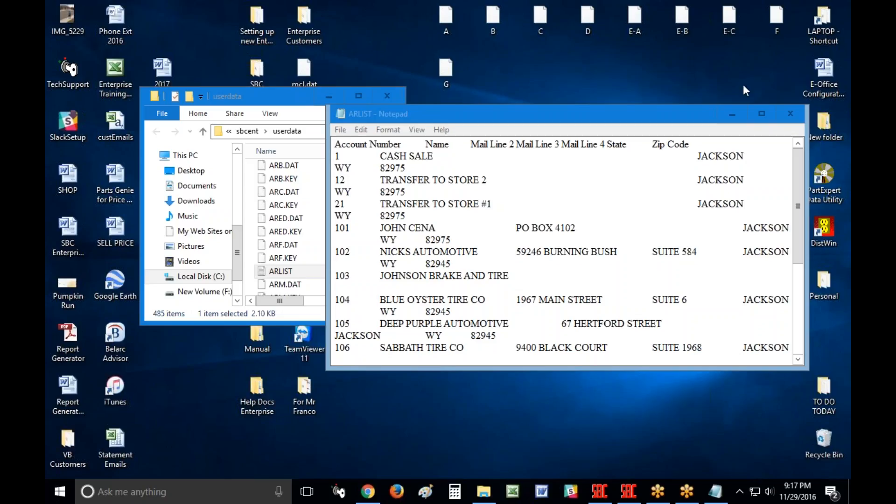
Maximize Notepad and delete the CASH SALE, transfer, STORE1, STORE2 and UNI rows.
{"action": "left_click", "coordinate": [758, 108]}
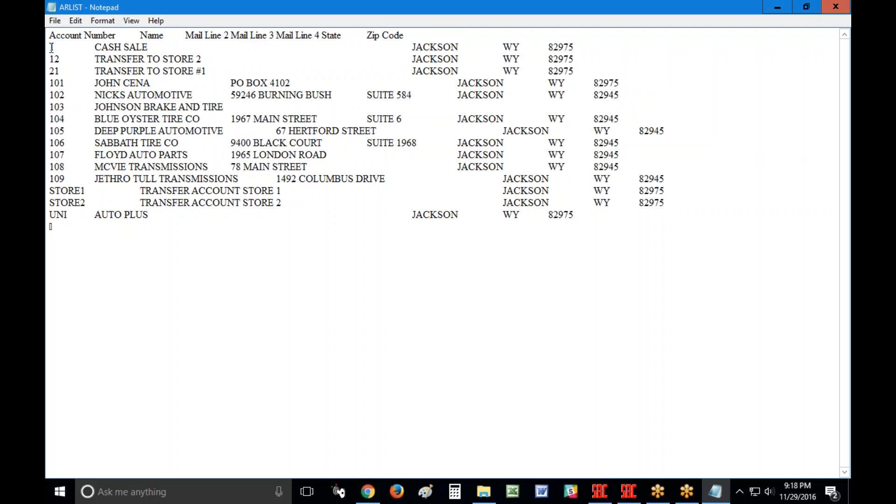
{"action": "left_click_drag", "start_coordinate": [51, 47], "coordinate": [614, 70]}
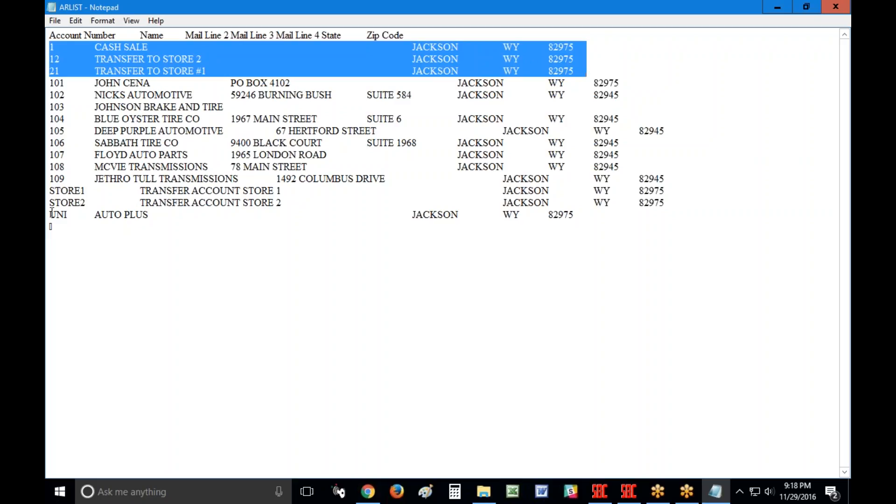
{"action": "key", "text": "Delete"}
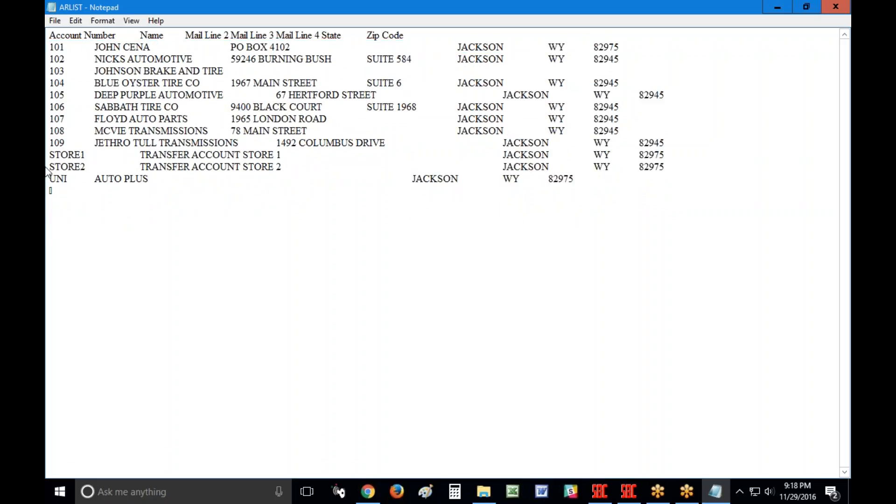
{"action": "left_click_drag", "start_coordinate": [51, 150], "coordinate": [51, 192]}
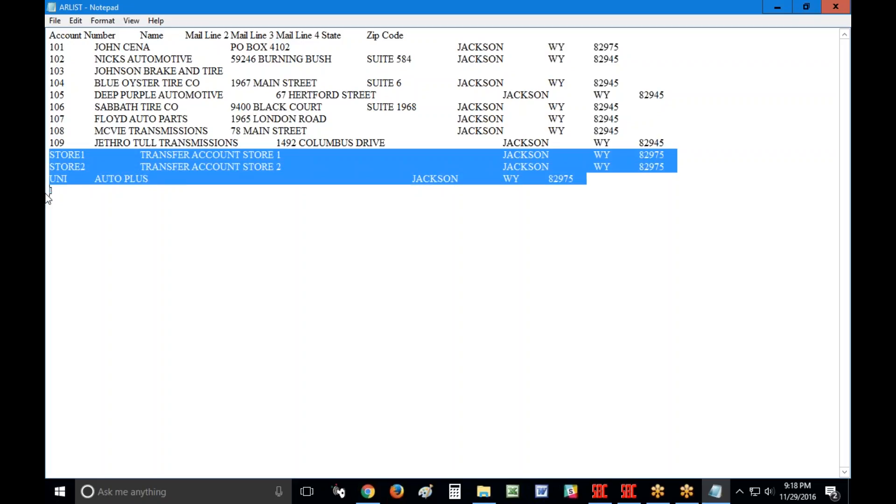
{"action": "key", "text": "Delete"}
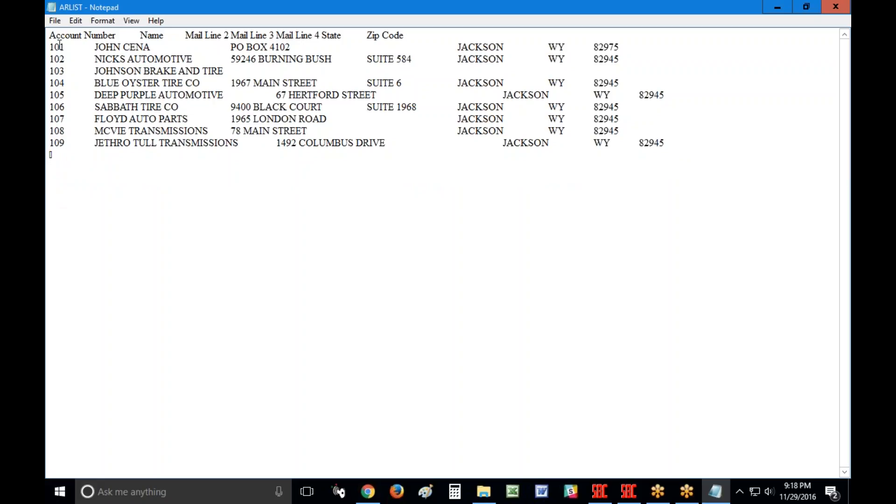
{"action": "left_click", "coordinate": [75, 47]}
{"action": "key", "text": "Right"}
{"action": "key", "text": "Right"}
{"action": "key", "text": "Right"}
{"action": "key", "text": "Right"}
{"action": "key", "text": "Right"}
{"action": "key", "text": "Right"}
{"action": "key", "text": "Left"}
{"action": "left_click", "coordinate": [678, 144]}
{"action": "key", "text": "Return"}
{"action": "key", "text": "Return"}
{"action": "key", "text": "Return"}
{"action": "key", "text": "Return"}
{"action": "key", "text": "Return"}
{"action": "key", "text": "Return"}
{"action": "key", "text": "Return"}
{"action": "key", "text": "Return"}
{"action": "key", "text": "Return"}
{"action": "key", "text": "Return"}
{"action": "key", "text": "Return"}
{"action": "key", "text": "Return"}
{"action": "key", "text": "Return"}
{"action": "key", "text": "Return"}
{"action": "key", "text": "Return"}
{"action": "key", "text": "Return"}
{"action": "key", "text": "Return"}
{"action": "left_click_drag", "start_coordinate": [49, 346], "coordinate": [50, 149]}
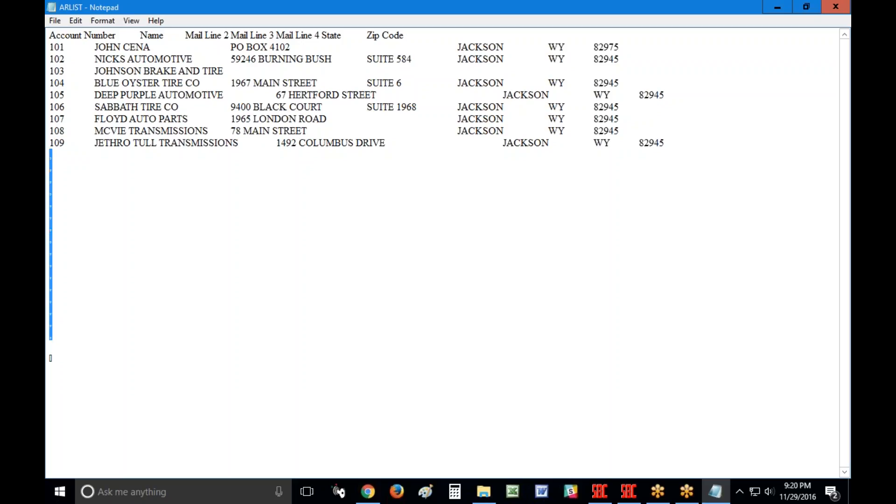
{"action": "key", "text": "Delete"}
{"action": "key", "text": "BackSpace"}
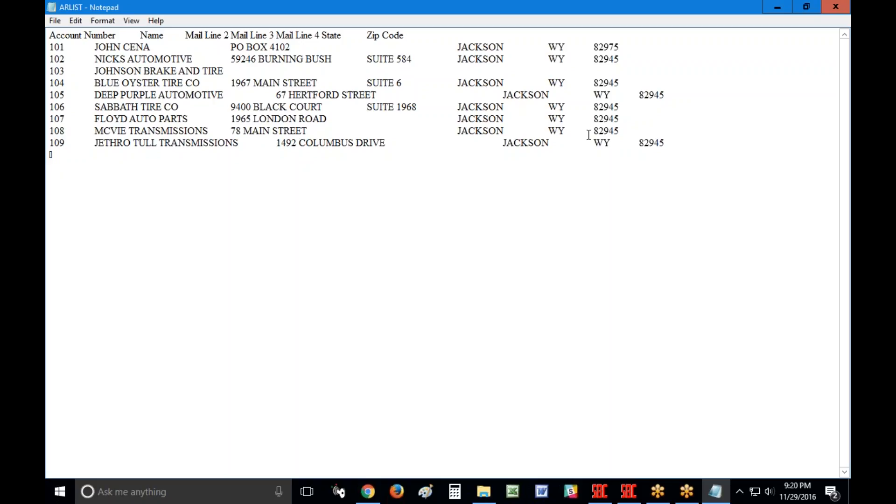
Close Notepad, saving the changes to ARLIST.TXT.
{"action": "left_click", "coordinate": [837, 7]}
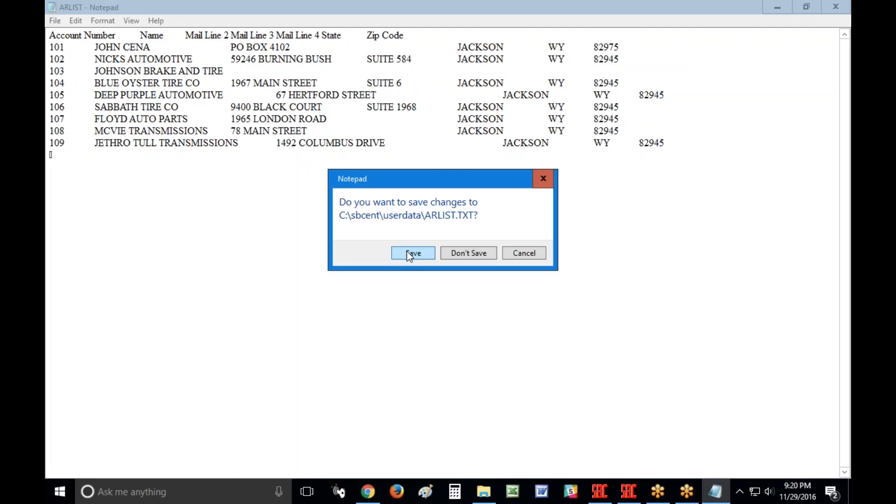
{"action": "left_click", "coordinate": [409, 255]}
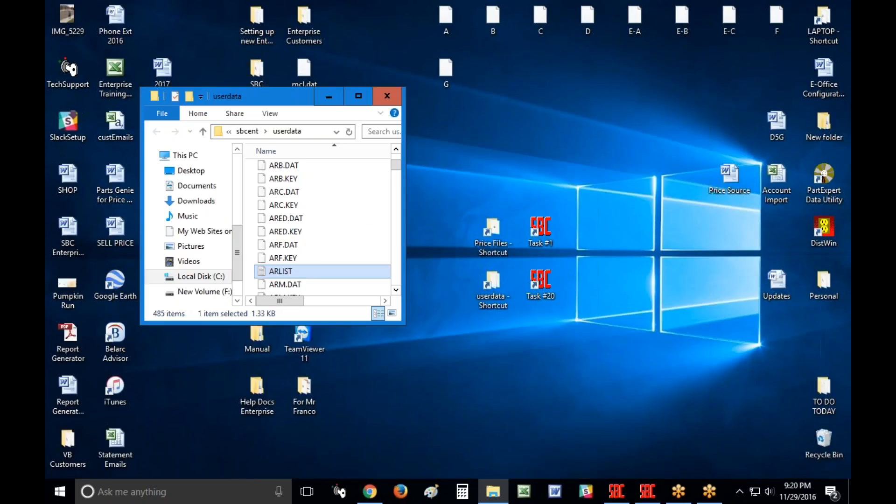
Bring CounterTerm back to the front using the Task #20 SBC taskbar icon.
{"action": "left_click", "coordinate": [648, 494]}
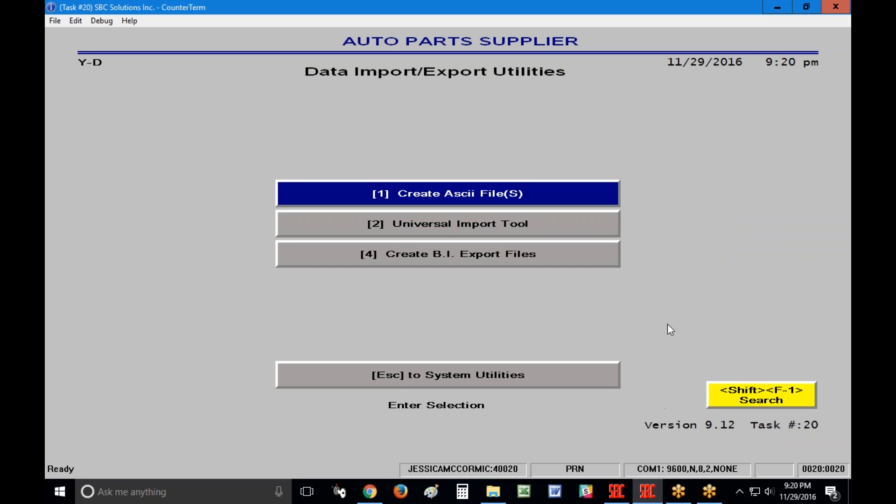